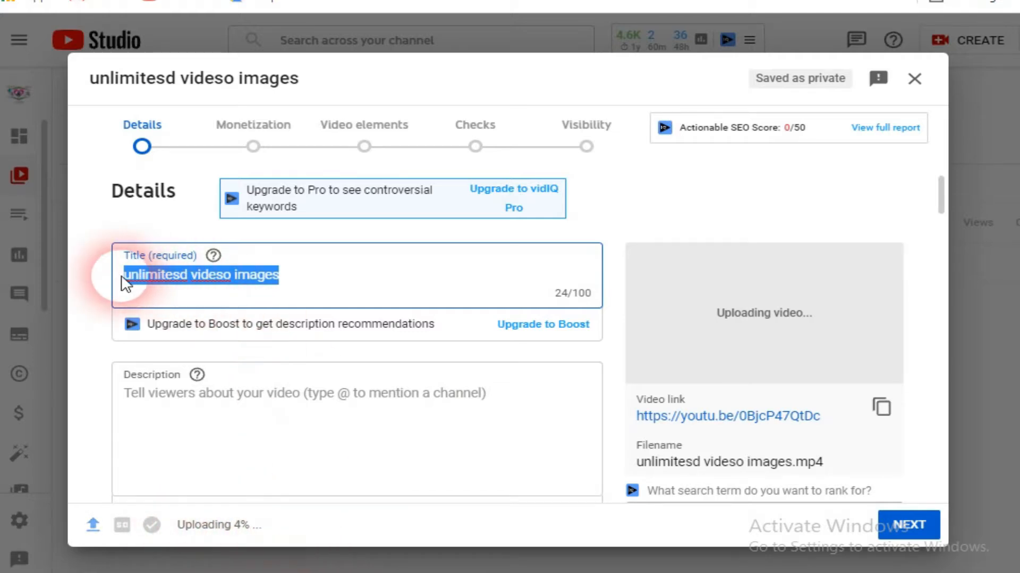
# Step: Review the upload's details form, from title, thumbnail and audience through tags, license, Shorts sampling and category, and the checks status
pyautogui.scroll(-2, 250, 425)
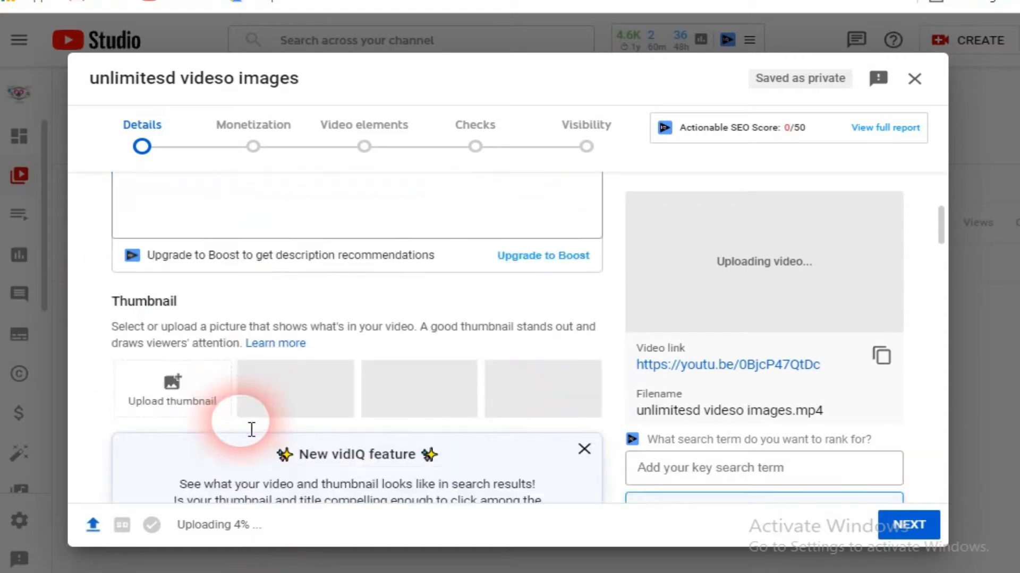
pyautogui.scroll(-5, 279, 432)
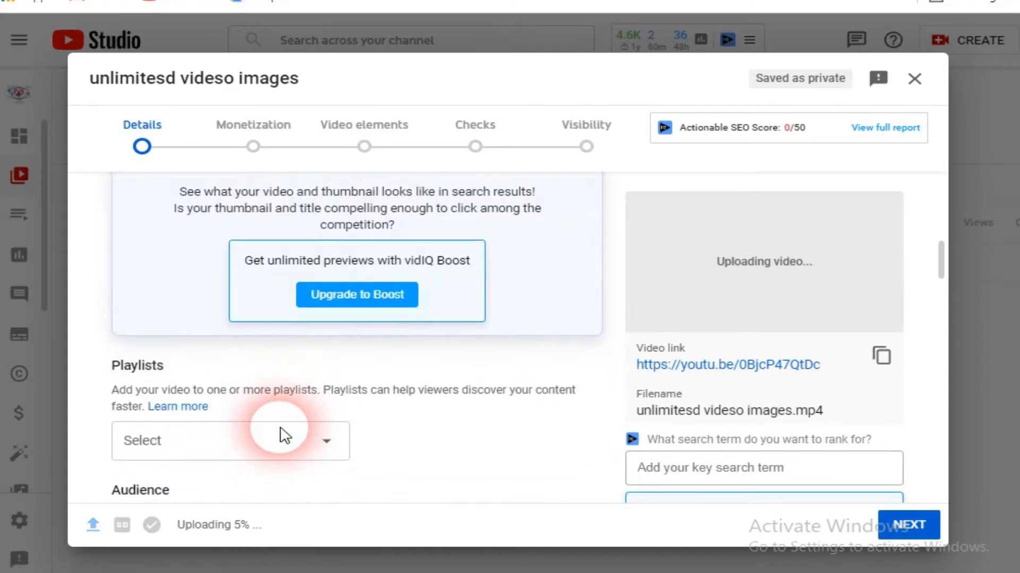
pyautogui.scroll(-5, 202, 445)
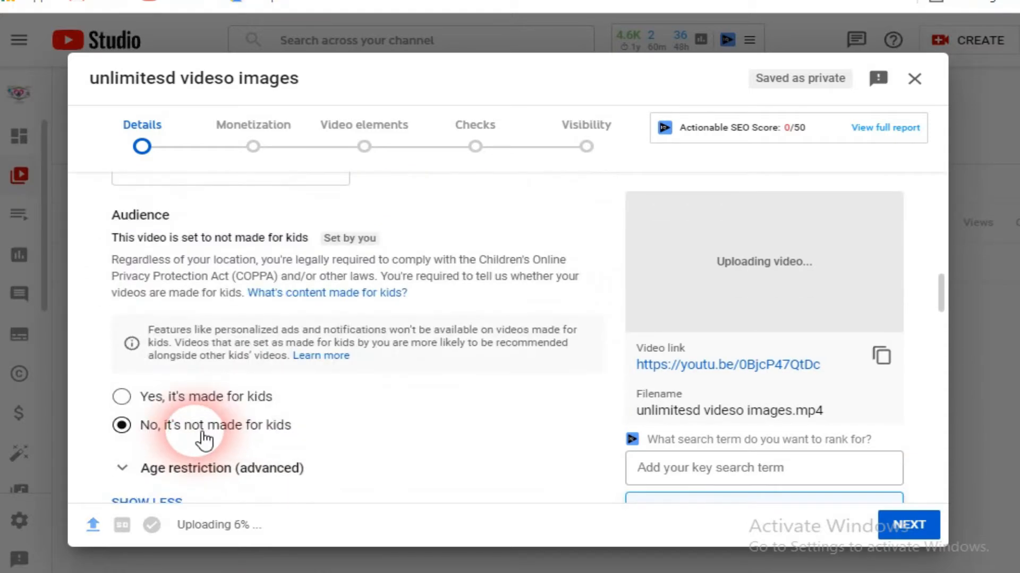
pyautogui.scroll(-3, 200, 435)
pyautogui.scroll(-5, 174, 397)
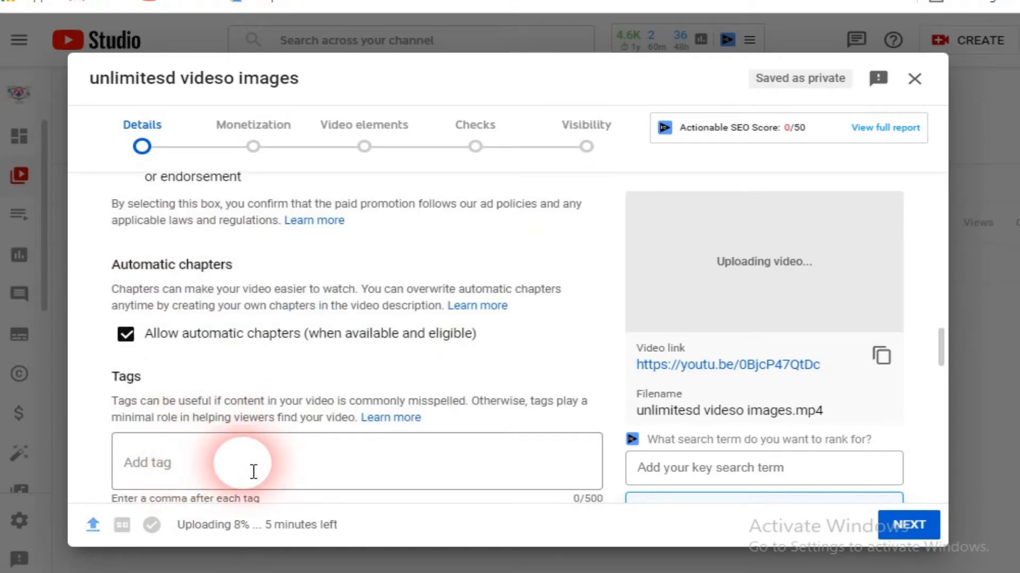
pyautogui.scroll(-10, 250, 470)
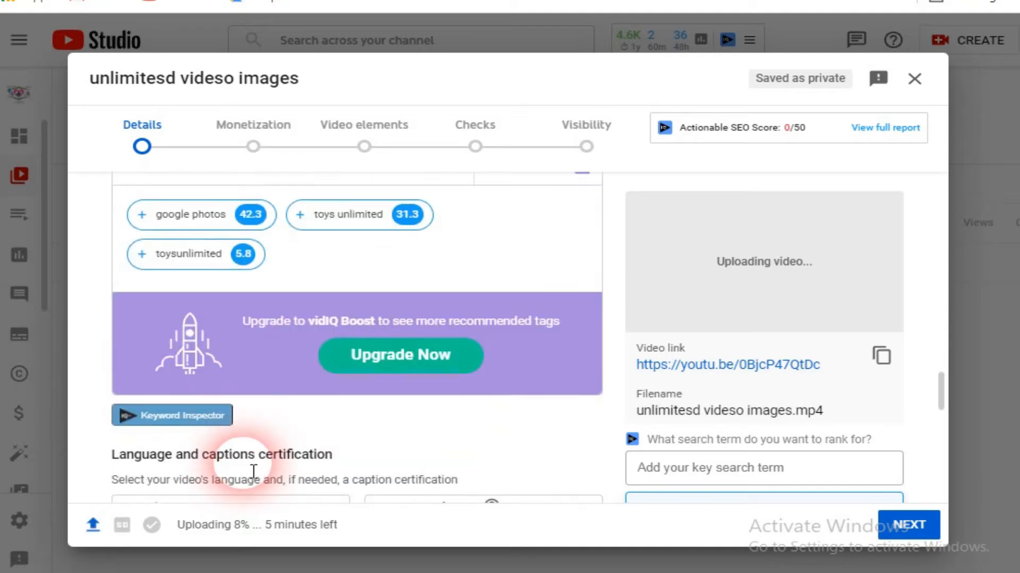
pyautogui.scroll(-5, 250, 470)
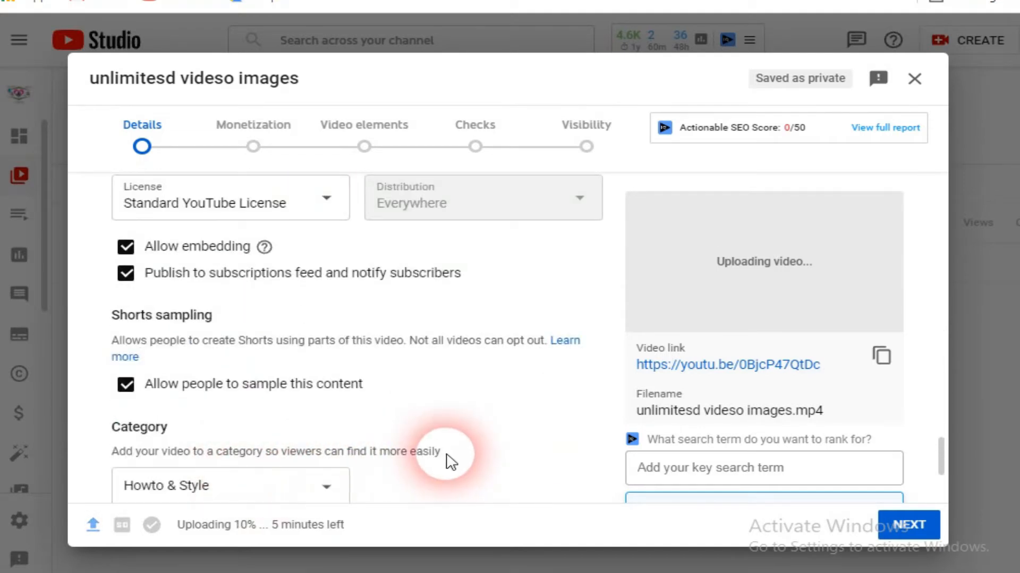
pyautogui.scroll(15, 449, 461)
pyautogui.scroll(10, 449, 461)
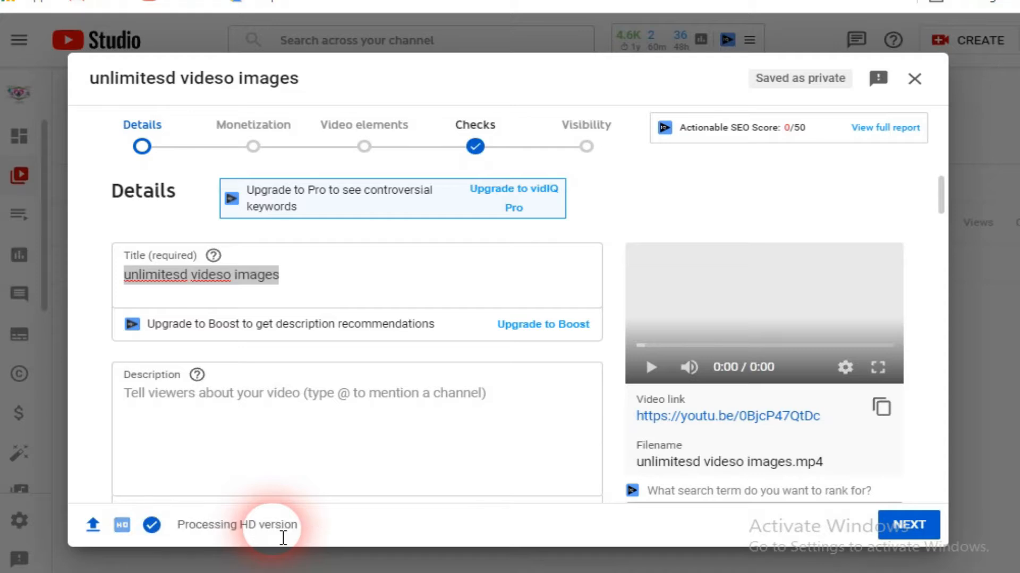
pyautogui.click(480, 150)
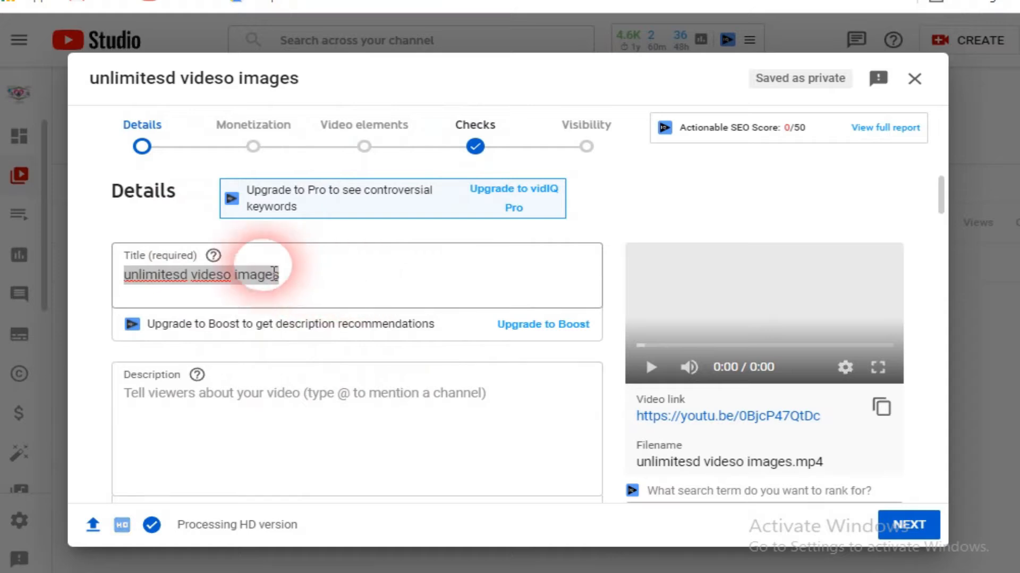
# Step: Turn monetization on for the video and review the ad types and the location of video ads
pyautogui.click(909, 525)
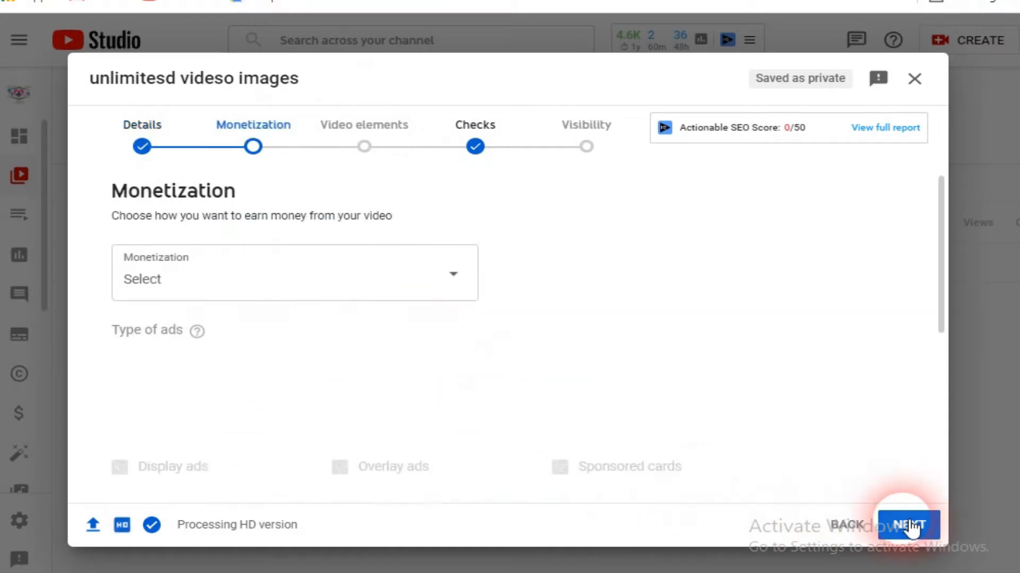
pyautogui.click(257, 284)
pyautogui.click(143, 270)
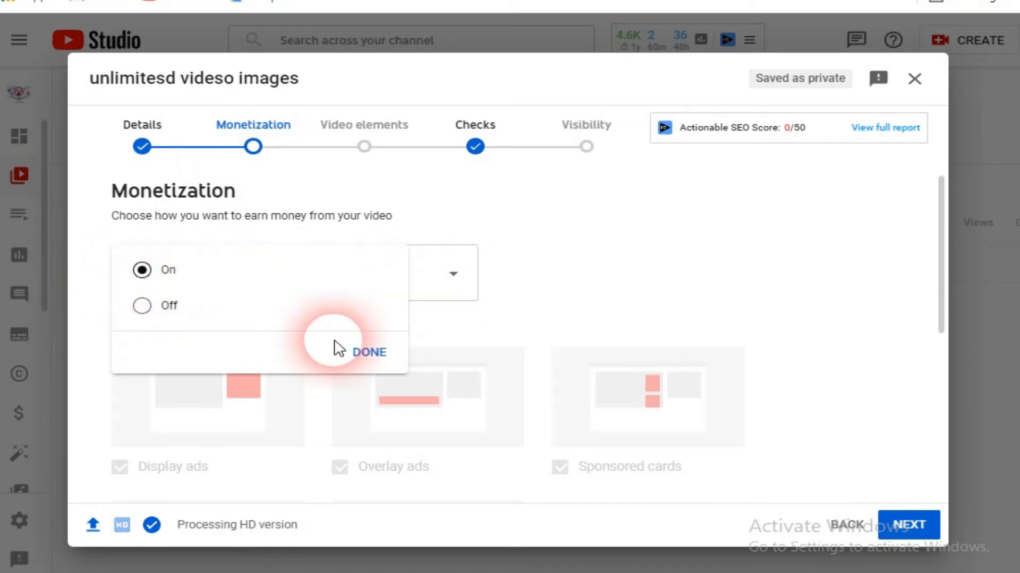
pyautogui.click(371, 353)
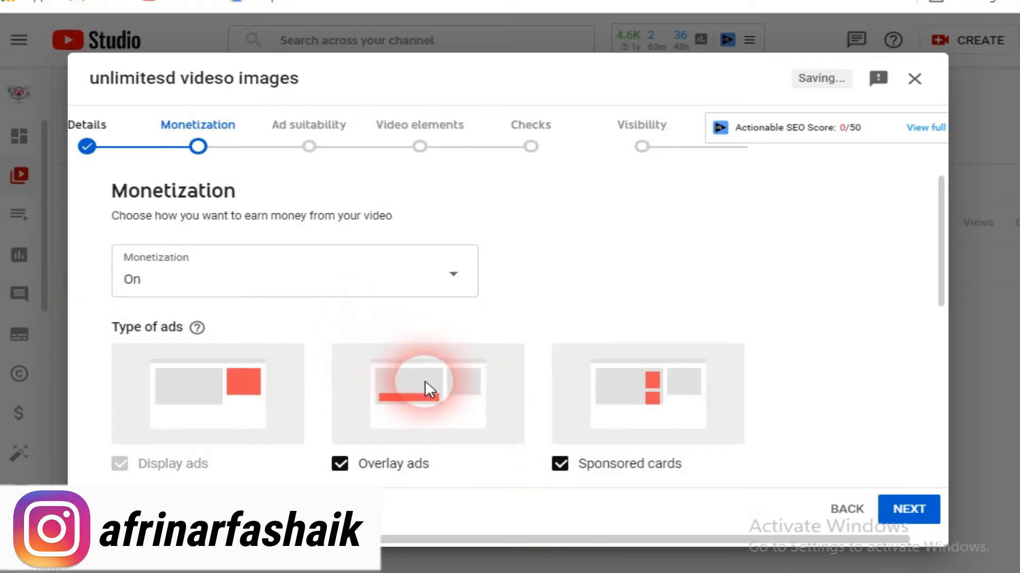
pyautogui.scroll(-5, 423, 390)
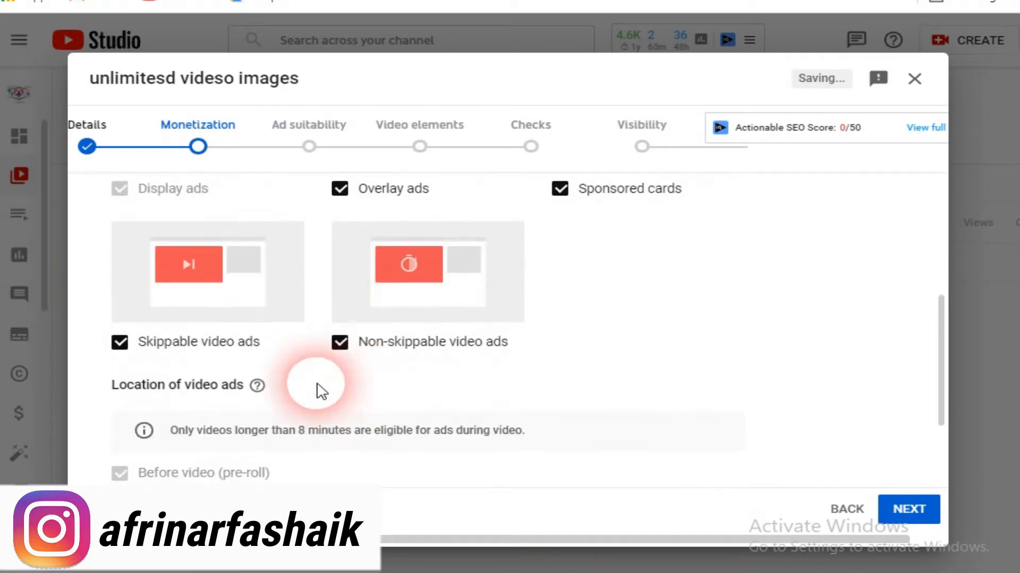
# Step: Rate the video's ad suitability as "None of the above" and submit the rating
pyautogui.click(909, 510)
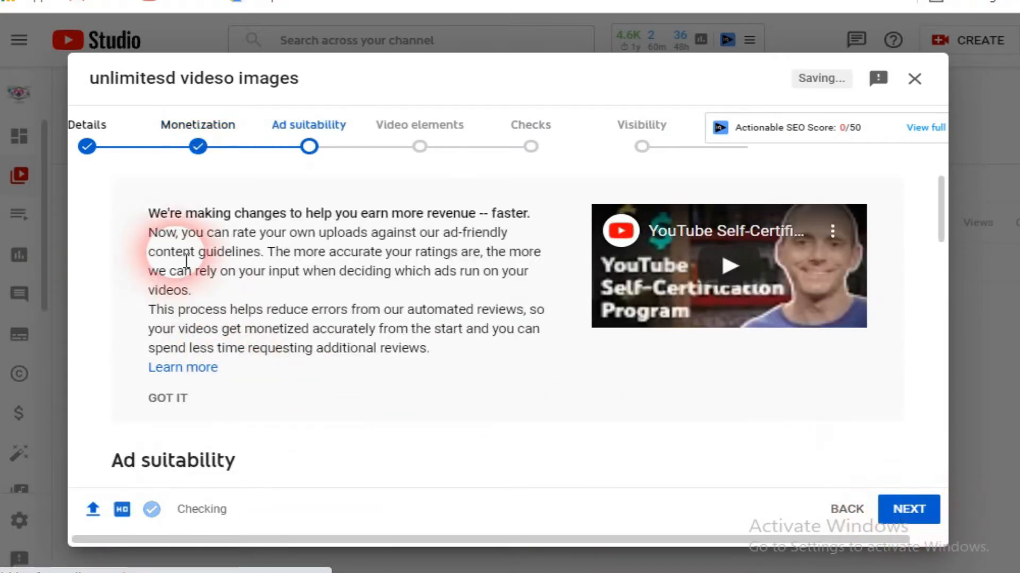
pyautogui.scroll(-12, 234, 416)
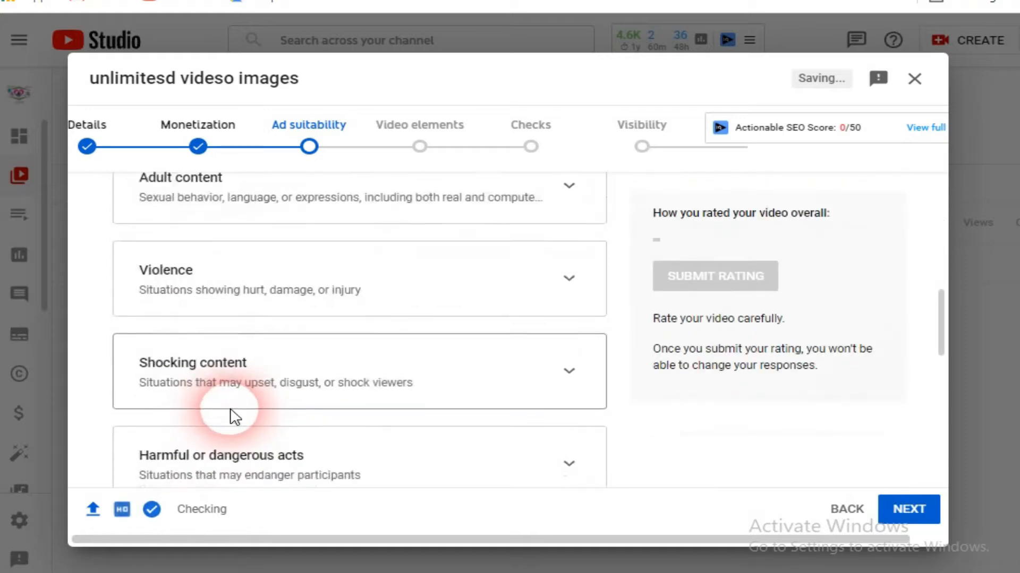
pyautogui.scroll(-1, 234, 416)
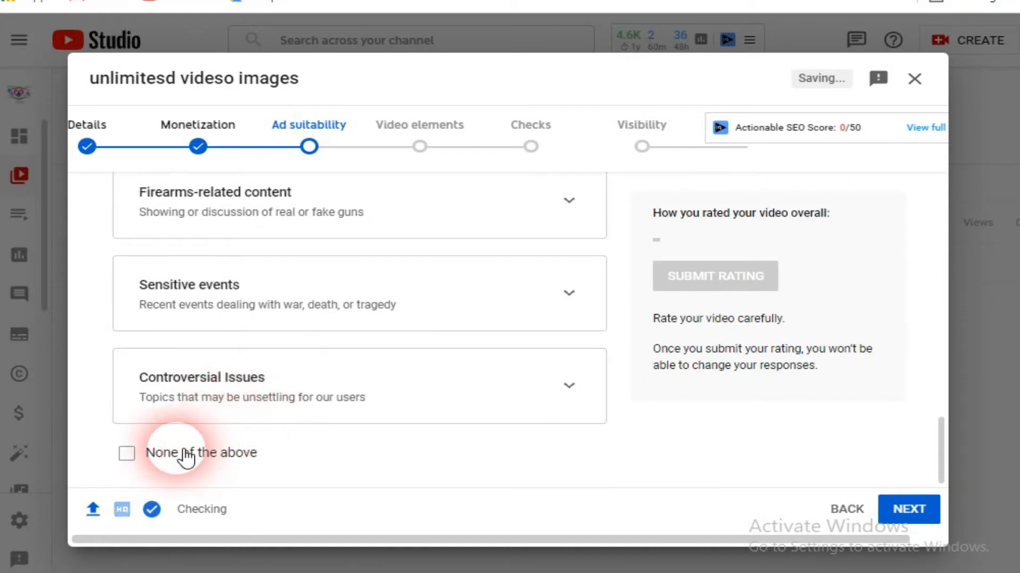
pyautogui.click(134, 457)
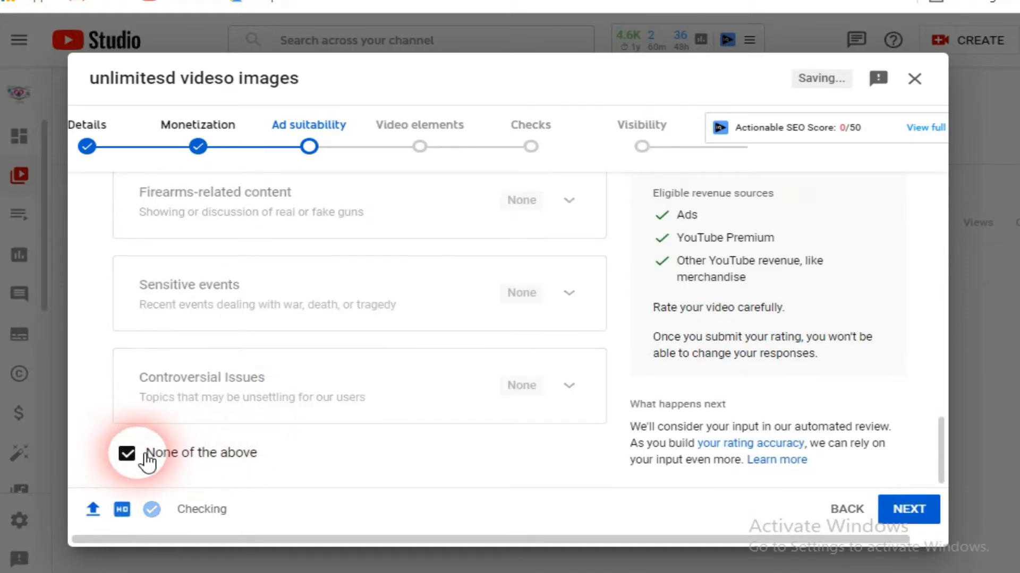
pyautogui.scroll(3, 701, 425)
pyautogui.click(705, 284)
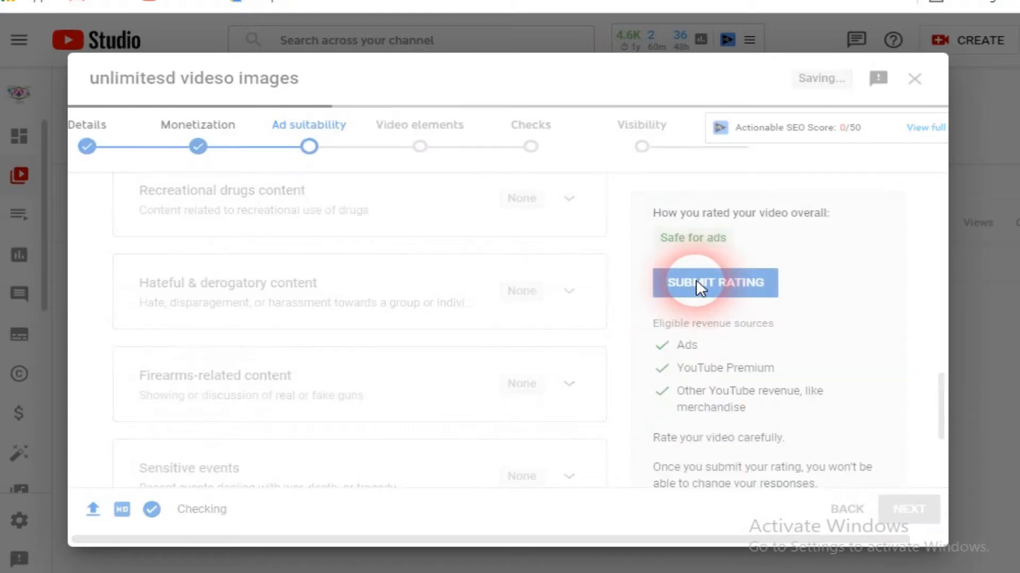
# Step: Add an end screen to the video using the "1 video, 1 playlist, 1 subscribe" template
pyautogui.click(917, 526)
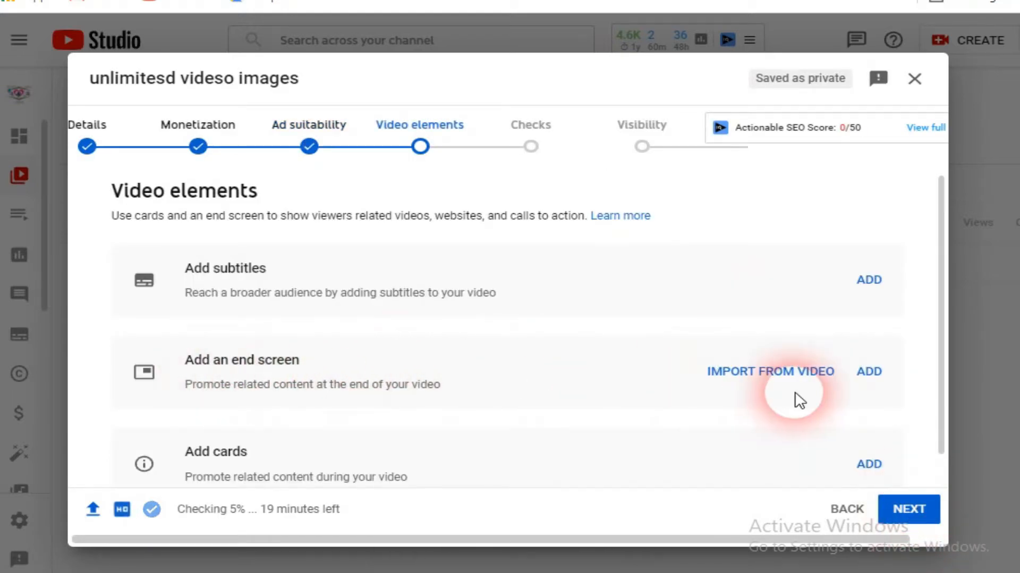
pyautogui.click(871, 373)
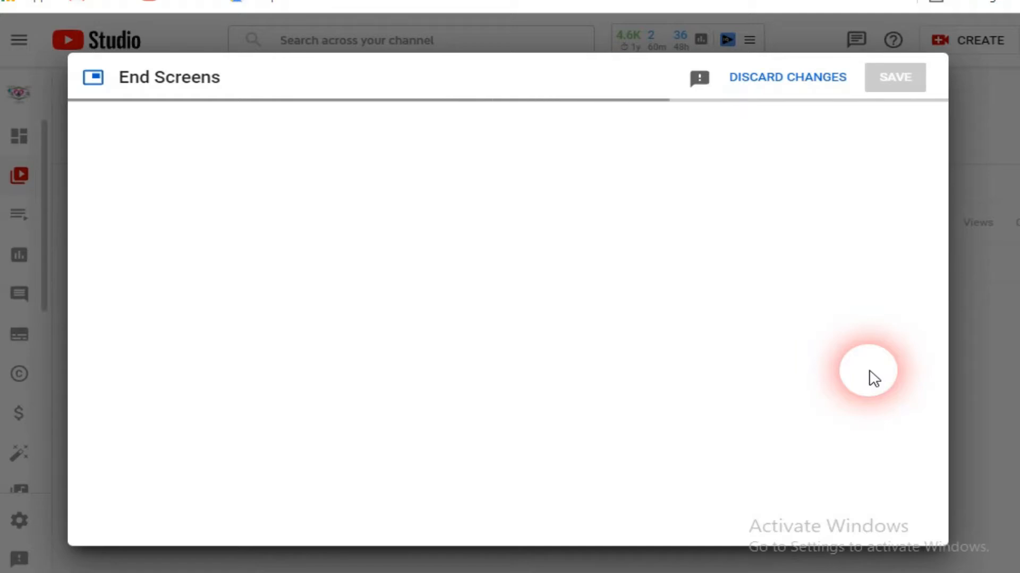
pyautogui.scroll(-4, 467, 271)
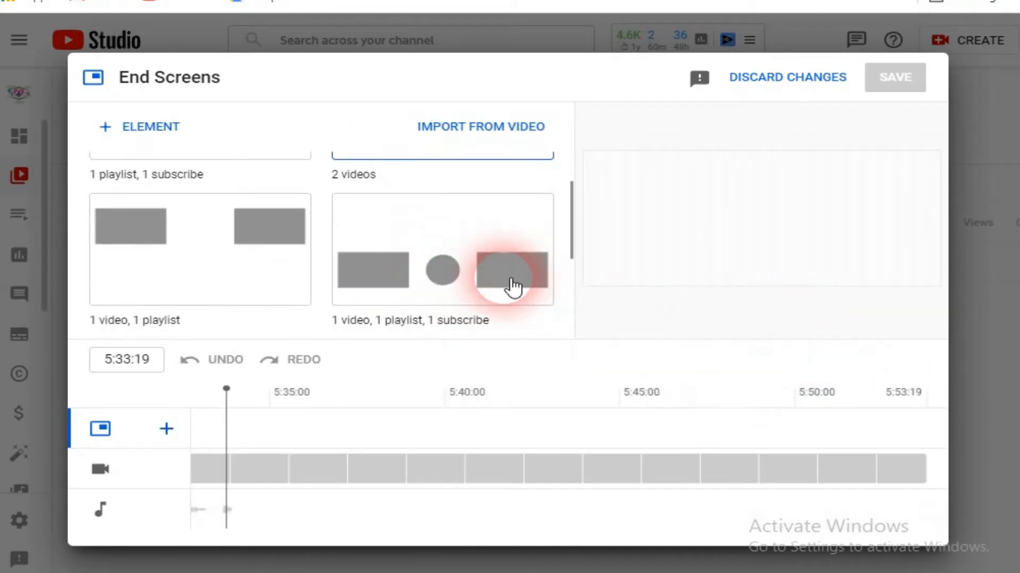
pyautogui.click(455, 275)
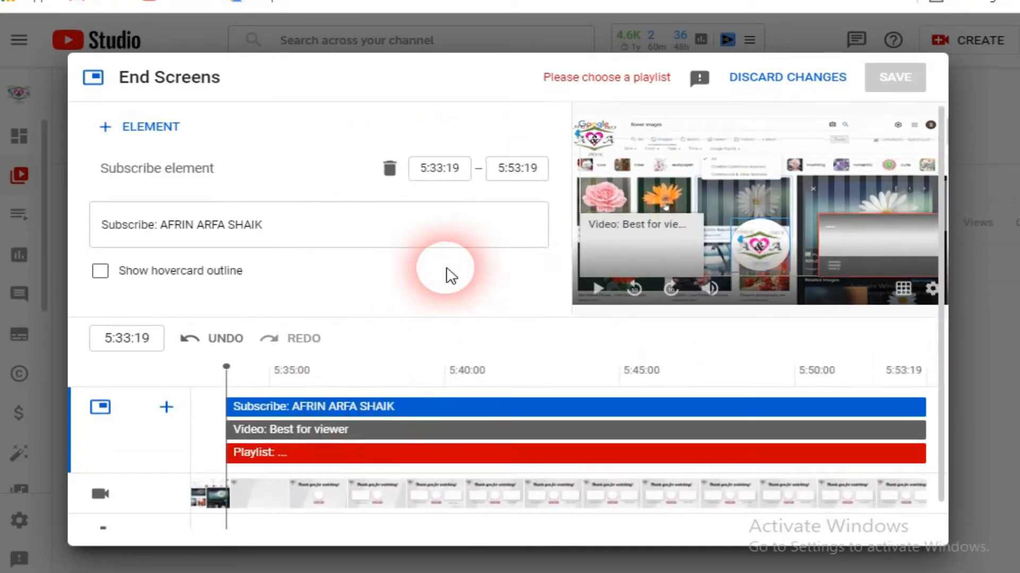
# Step: Preview the end screen, assign the COOKING playlist to its playlist element, and save the end screen
pyautogui.click(541, 300)
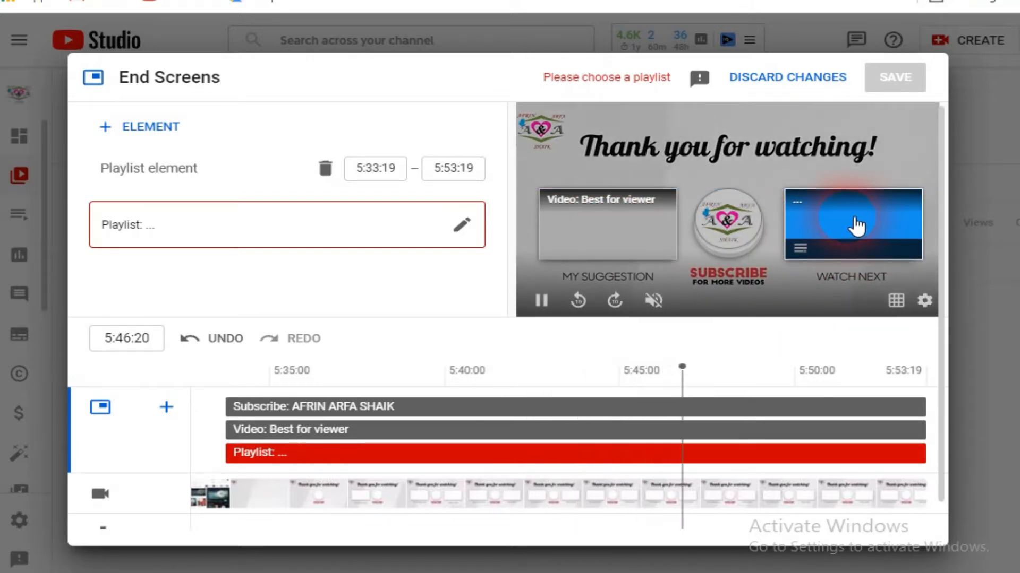
pyautogui.click(158, 231)
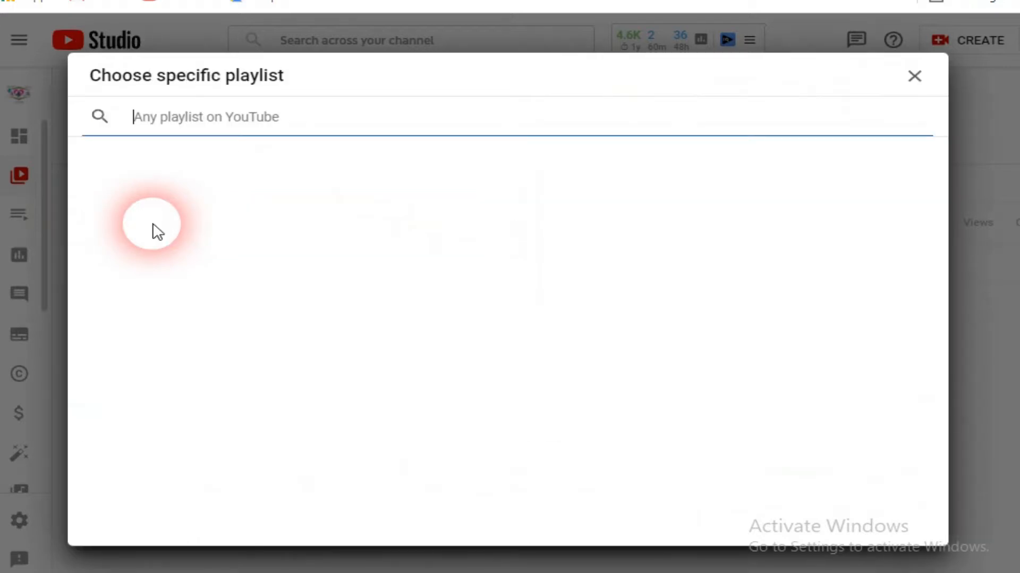
pyautogui.click(172, 213)
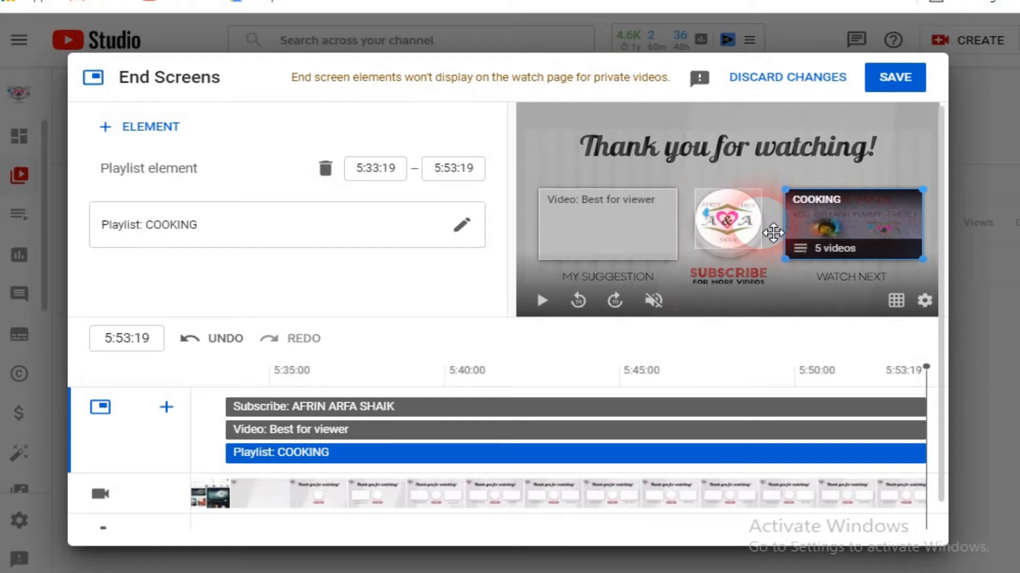
pyautogui.click(912, 81)
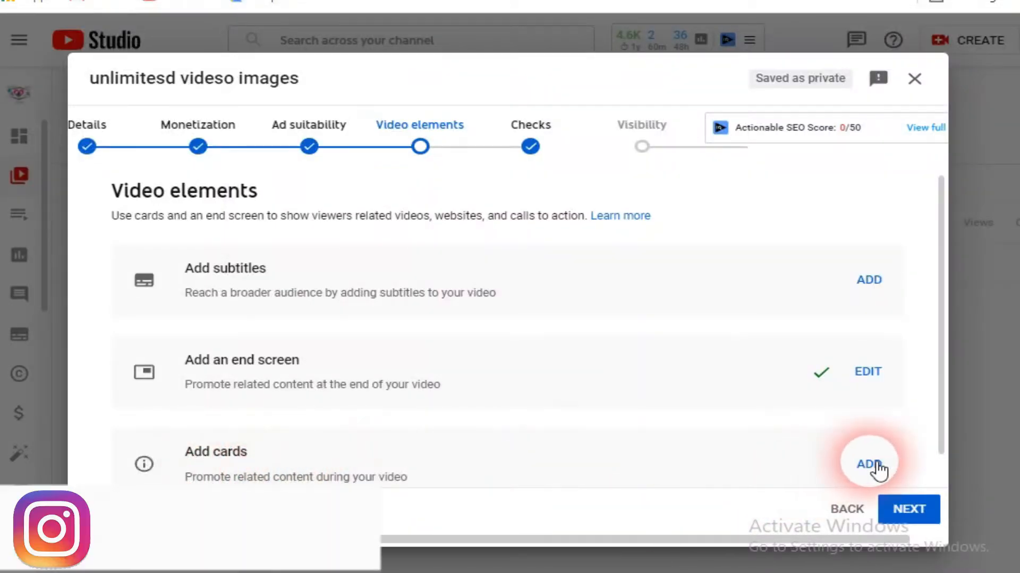
# Step: Add a video card at 0:45:01 promoting the "CHICKEN BIRYANI PREPARATION" video
pyautogui.click(871, 465)
pyautogui.click(222, 394)
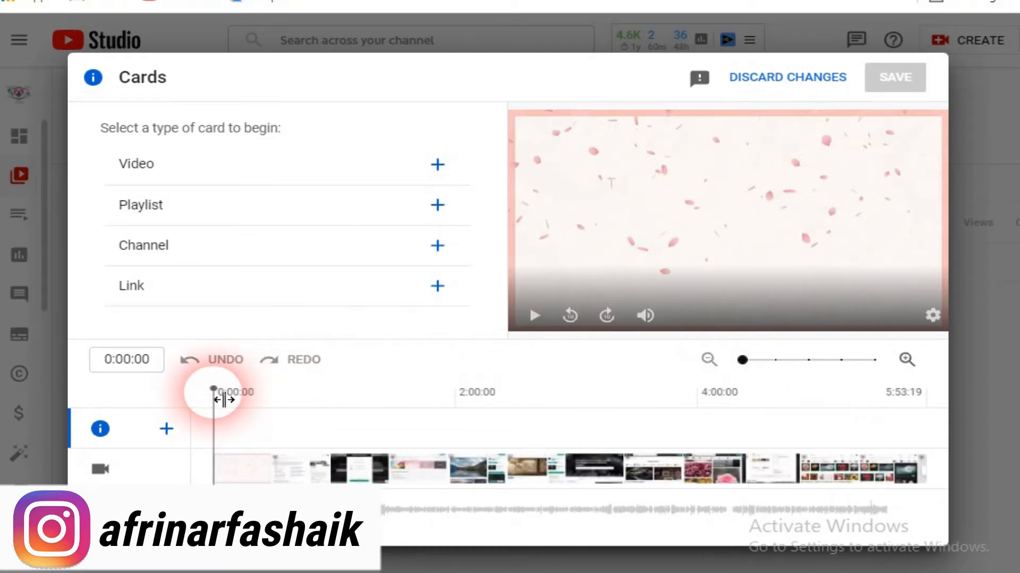
pyautogui.moveTo(223, 400); pyautogui.dragTo(308, 404)
pyautogui.click(166, 429)
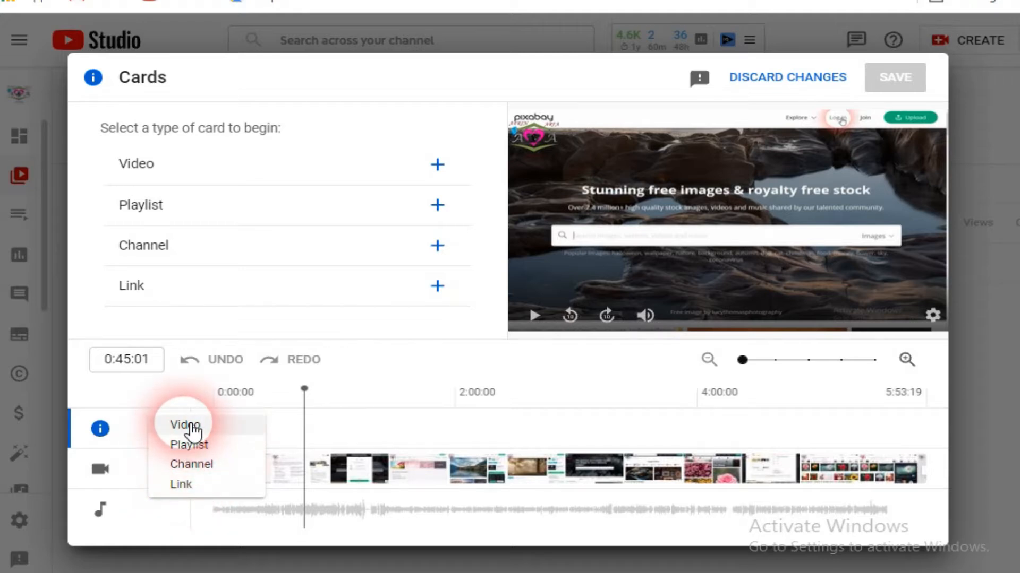
pyautogui.click(186, 426)
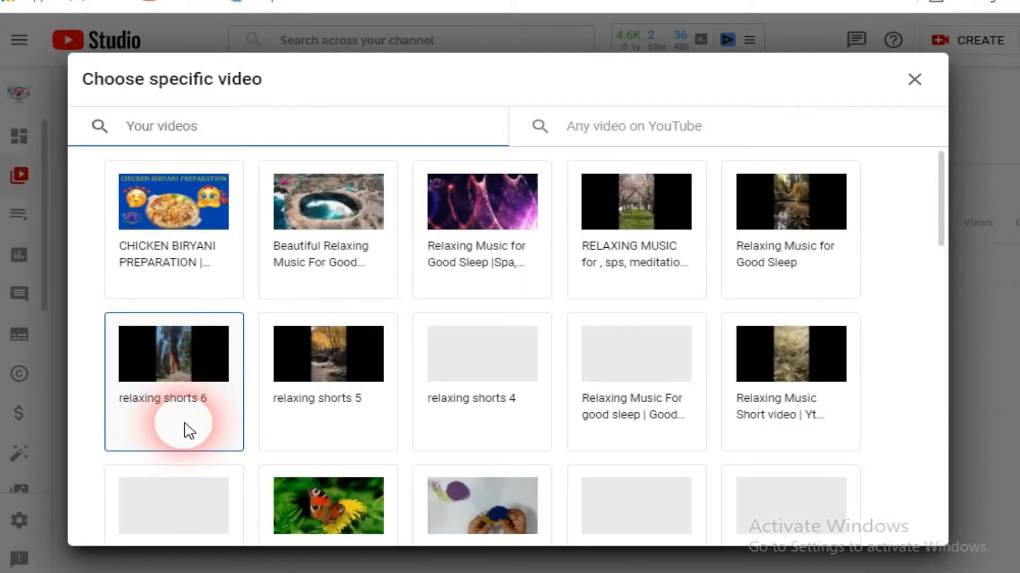
pyautogui.click(175, 203)
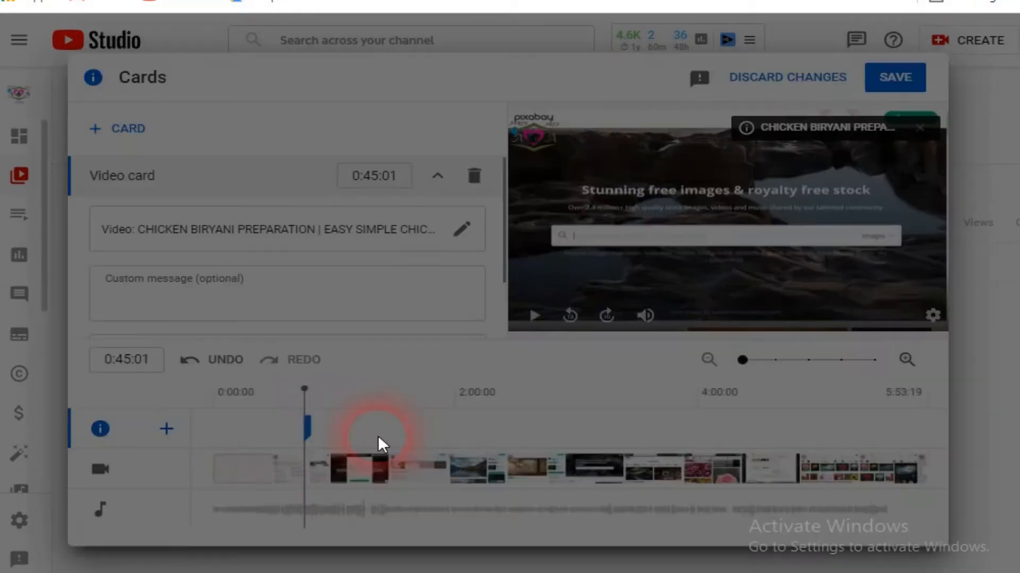
# Step: Add video cards for "DIY Phone Book" at 1:56:02 and "How to make Paper Snail DIY" at 3:09:10
pyautogui.click(166, 429)
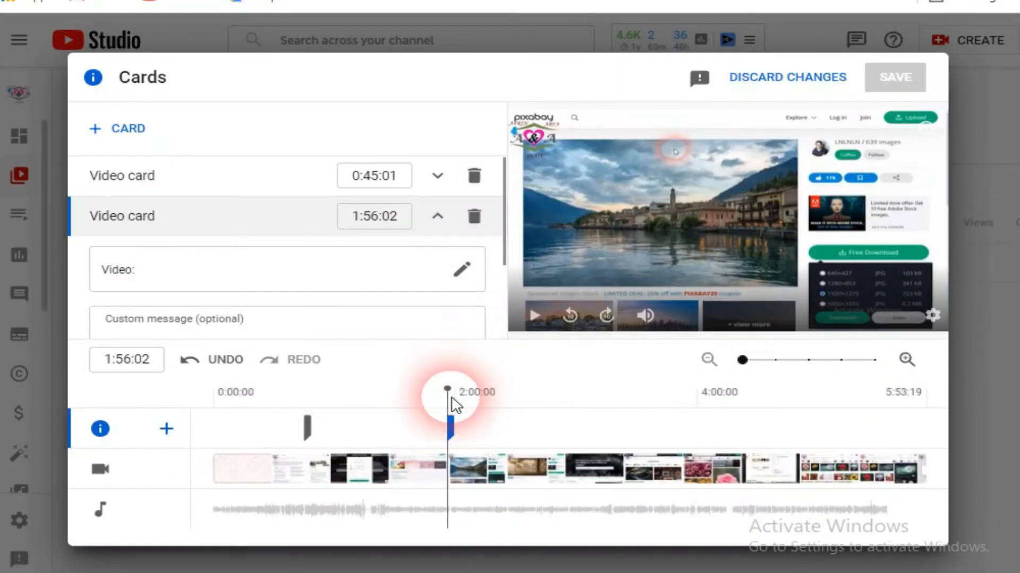
pyautogui.moveTo(455, 398); pyautogui.dragTo(608, 405)
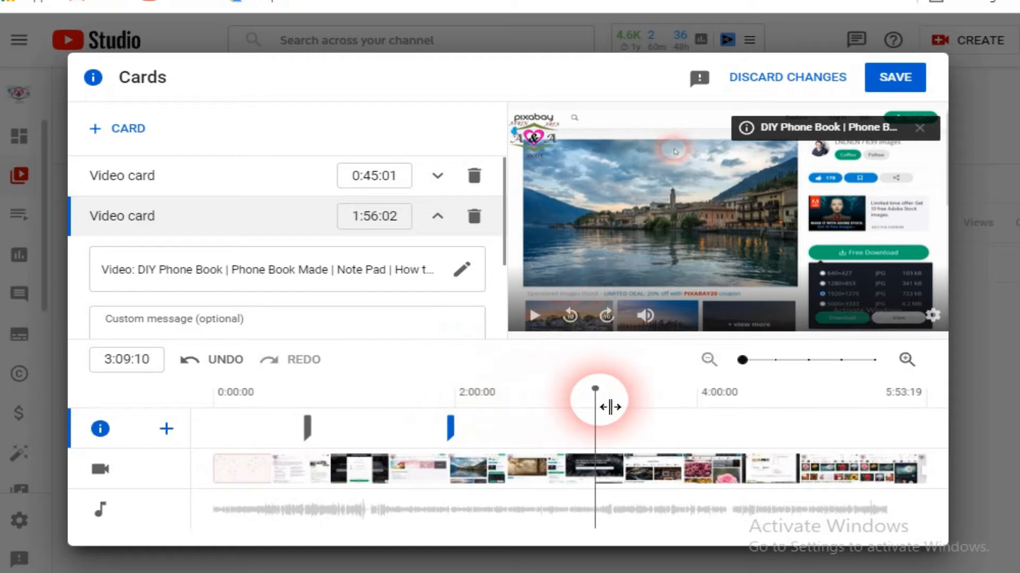
pyautogui.click(166, 429)
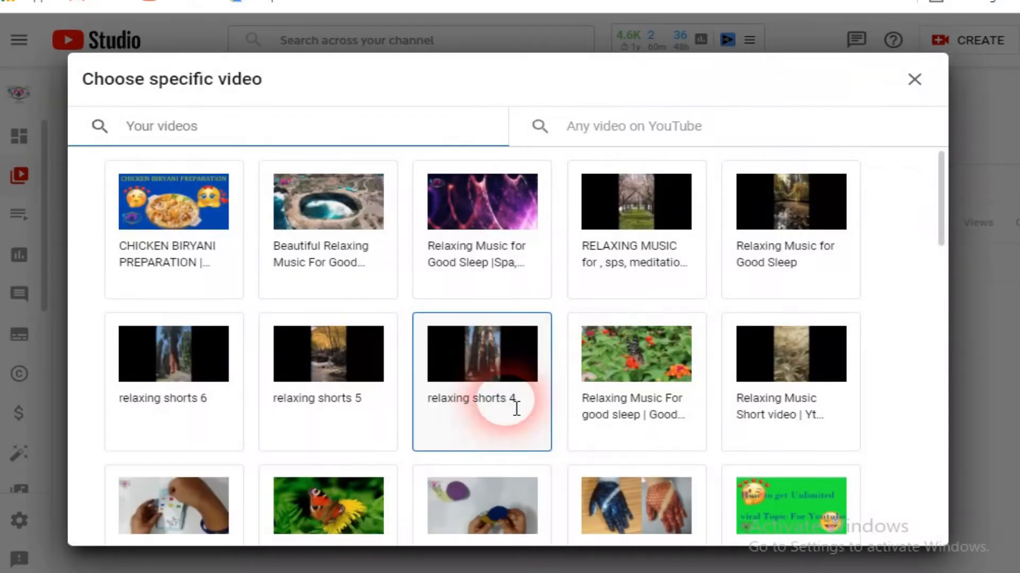
pyautogui.scroll(-3, 509, 393)
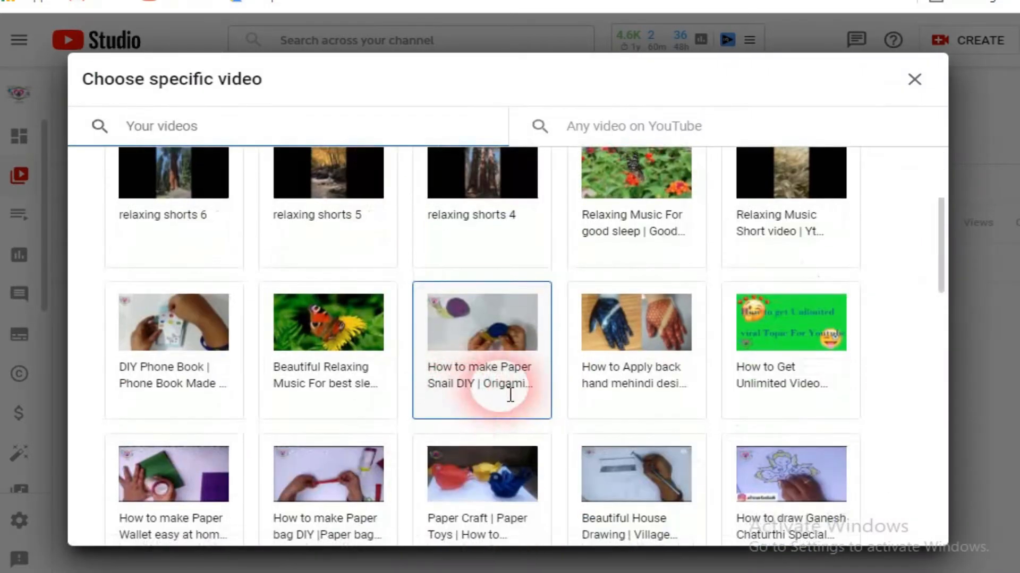
pyautogui.click(483, 336)
# Step: Add two more video cards at 4:07:16 and 5:02:19, the last for "How to make Paper Wallet", and save the cards
pyautogui.click(706, 399)
pyautogui.click(716, 405)
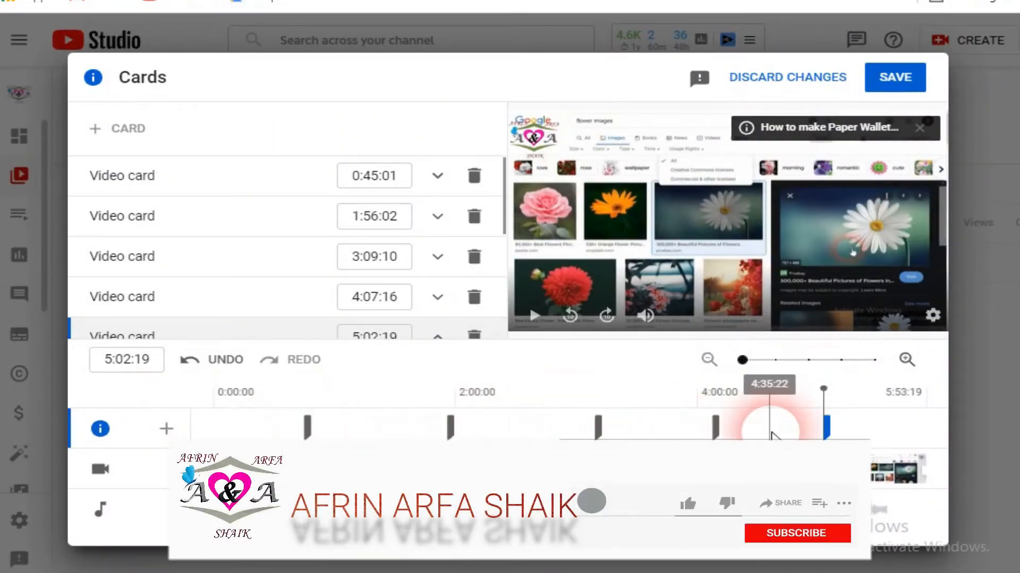
pyautogui.click(904, 80)
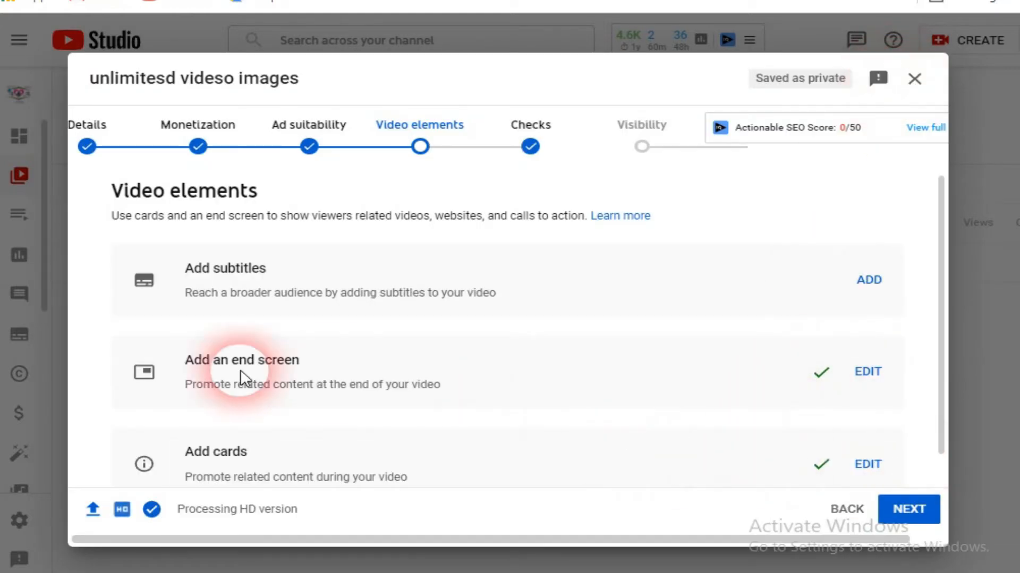
# Step: Go through the video's checks and save it with Unlisted visibility
pyautogui.click(908, 510)
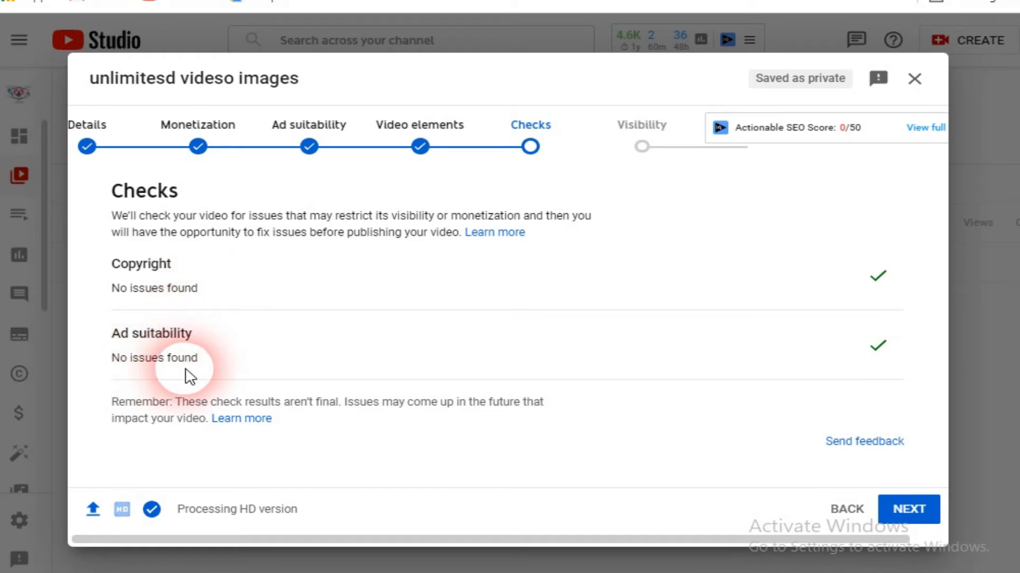
pyautogui.click(908, 510)
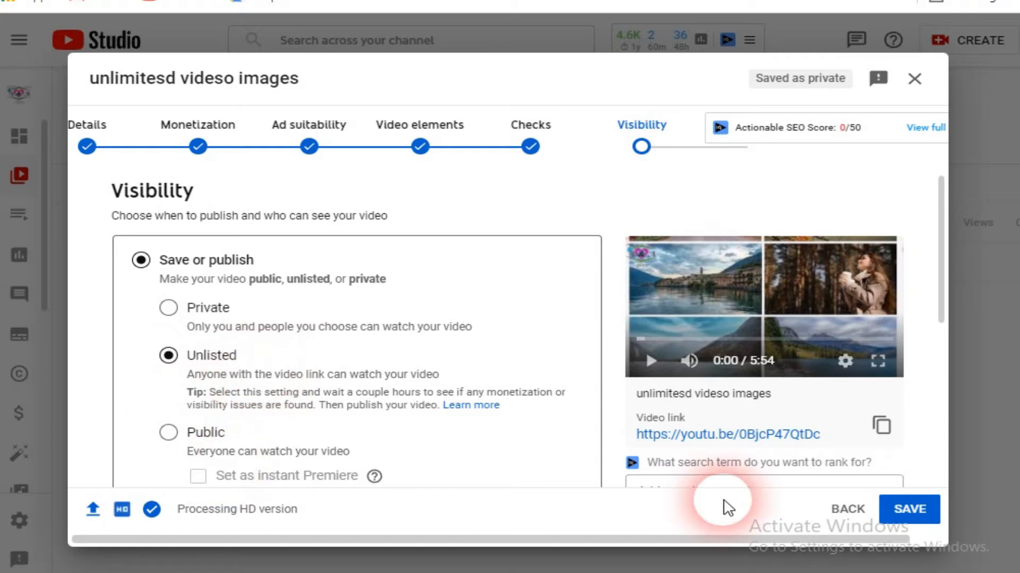
pyautogui.click(910, 511)
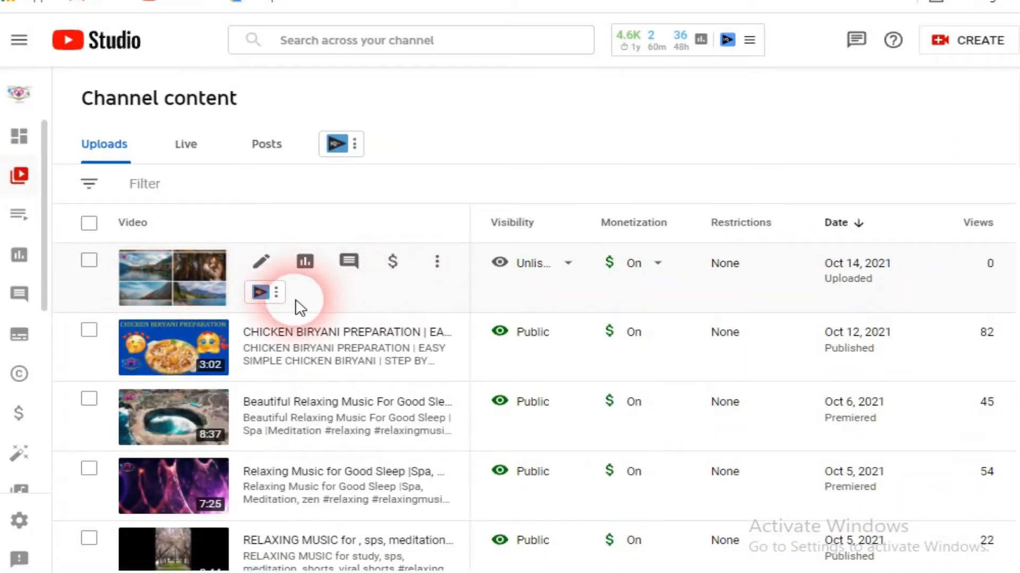
# Step: Open the uploaded video's details and set the title to "How to down load free videos and images for youtube videos | free copyright images"
pyautogui.moveTo(528, 285)
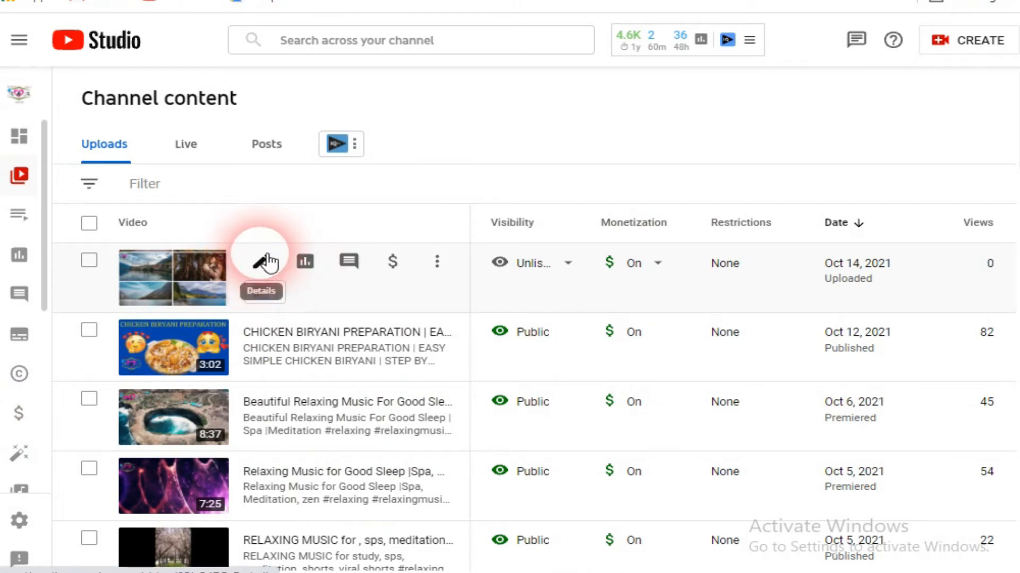
pyautogui.click(263, 261)
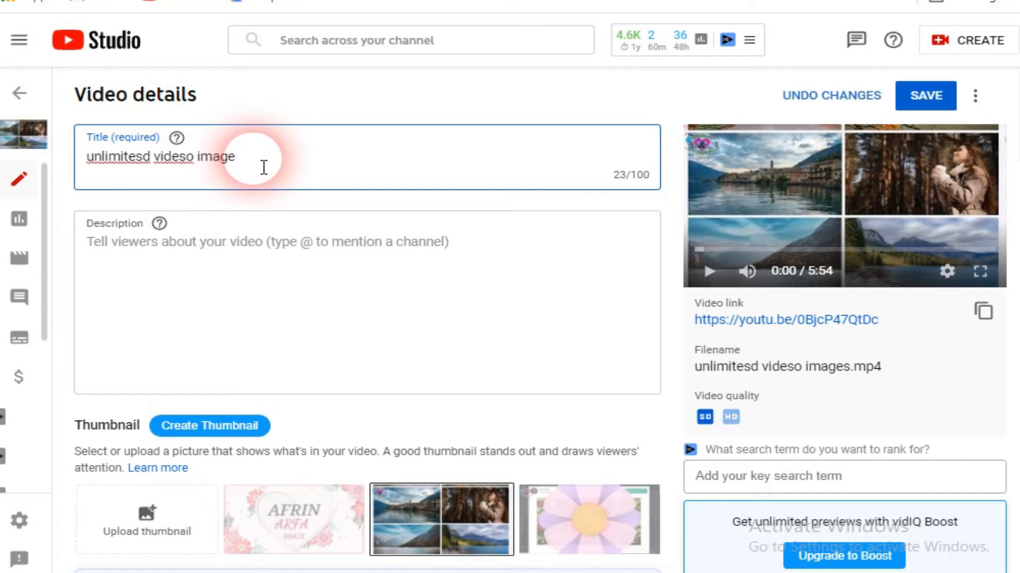
pyautogui.hotkey('ctrl', 'a')
pyautogui.press('BackSpace')
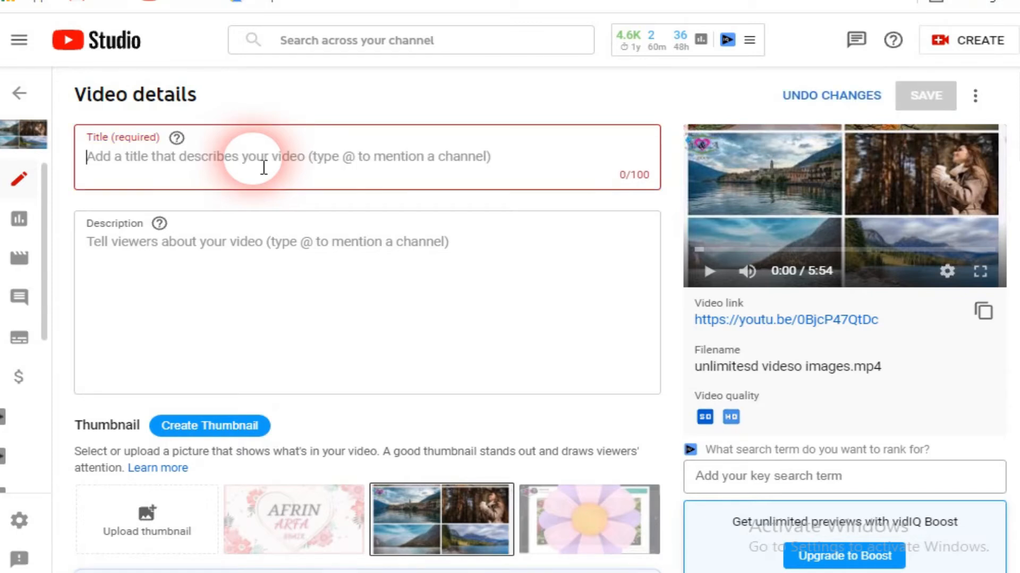
pyautogui.write('H')
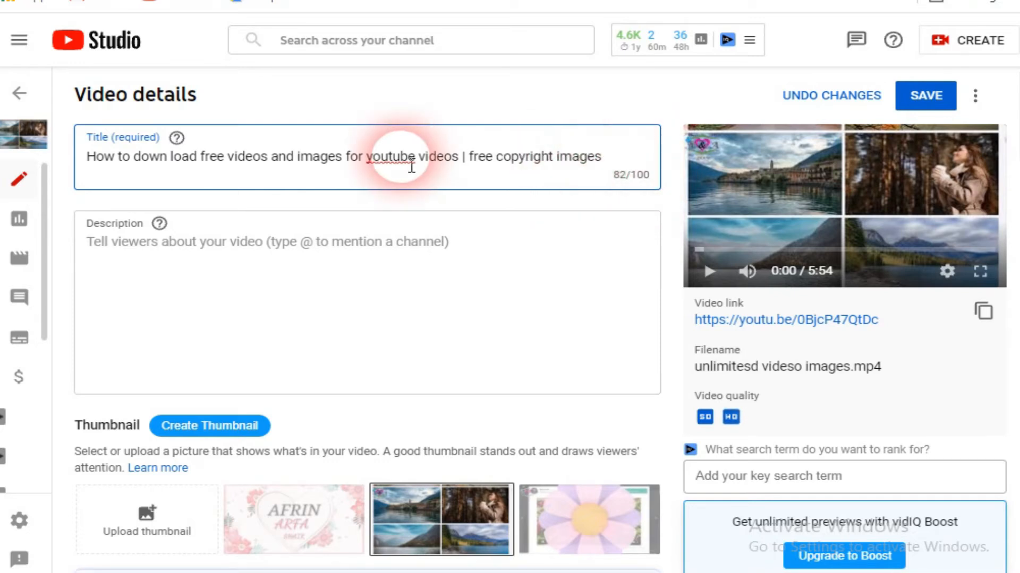
# Step: Copy the title into the description and add the hashtags #freecopyright, #nocopyriht and the channel's name on a new line
pyautogui.moveTo(622, 166); pyautogui.dragTo(91, 178)
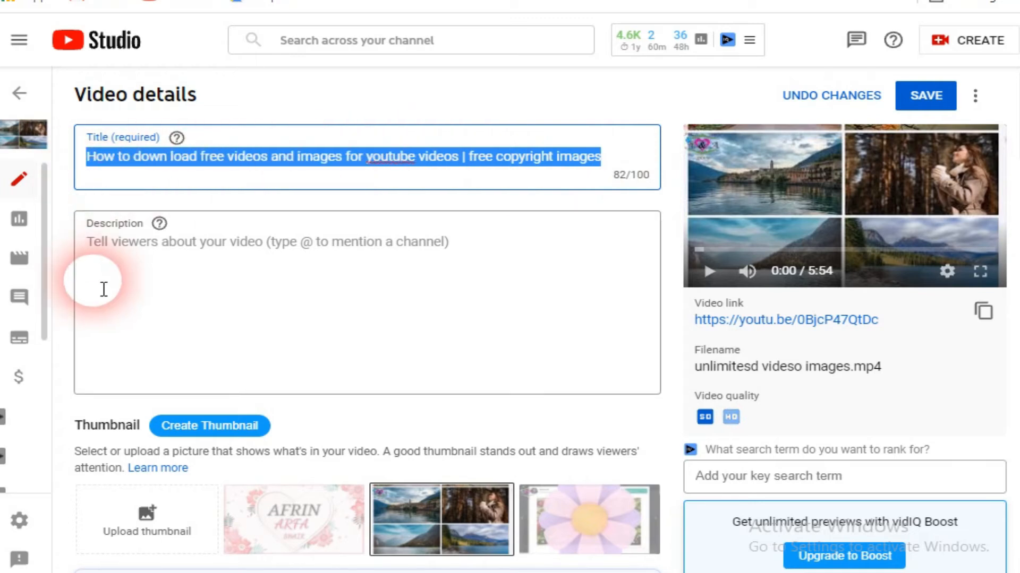
pyautogui.click(102, 253)
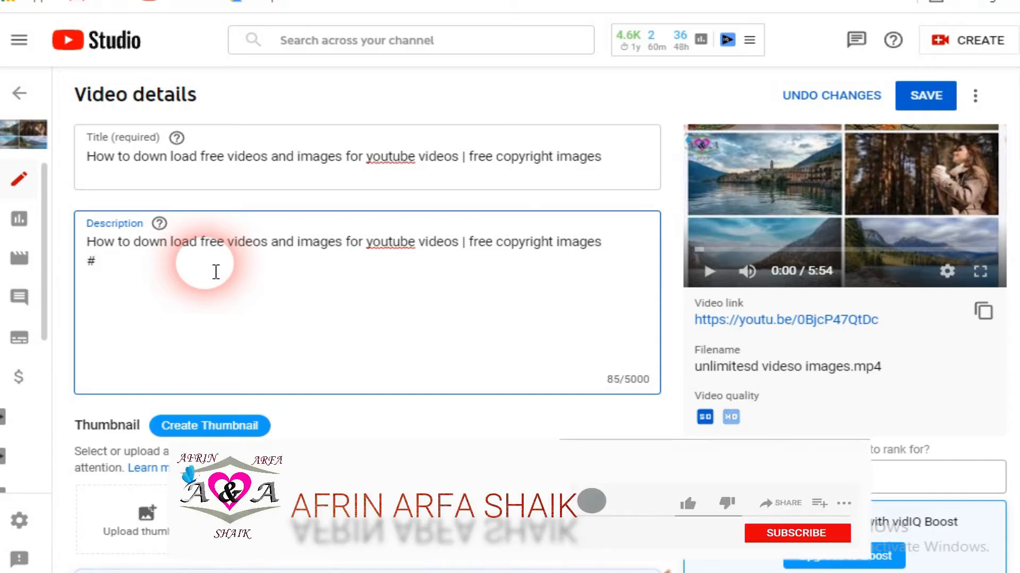
pyautogui.write('#freecopyright #nocopyriht #afrinarfashaik')
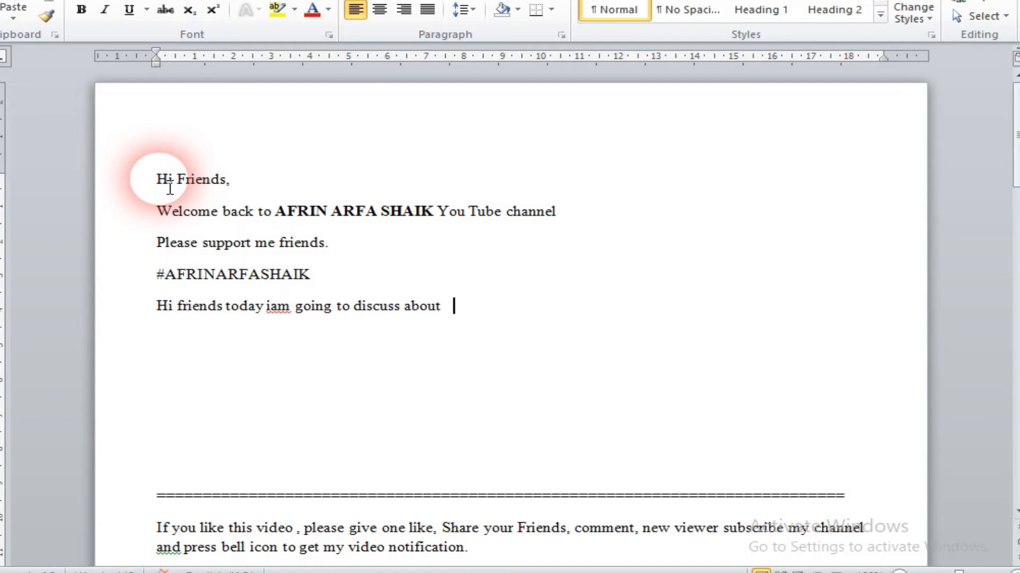
# Step: Copy the Word template text below the hashtags and complete its topic line with "how to down load free videos and images for you tube"
pyautogui.hotkey('ctrl', 'a')
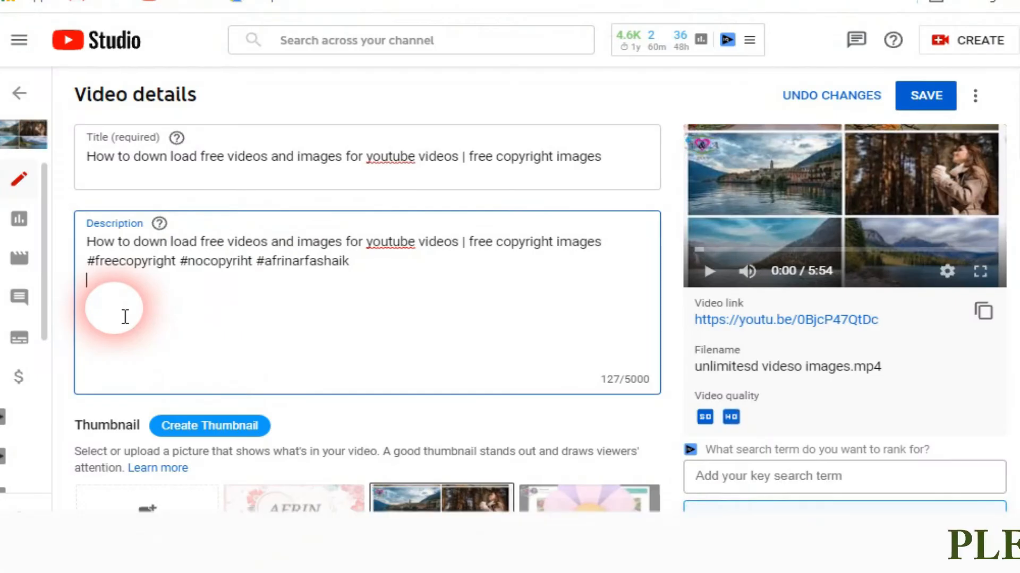
pyautogui.hotkey('ctrl', 'v')
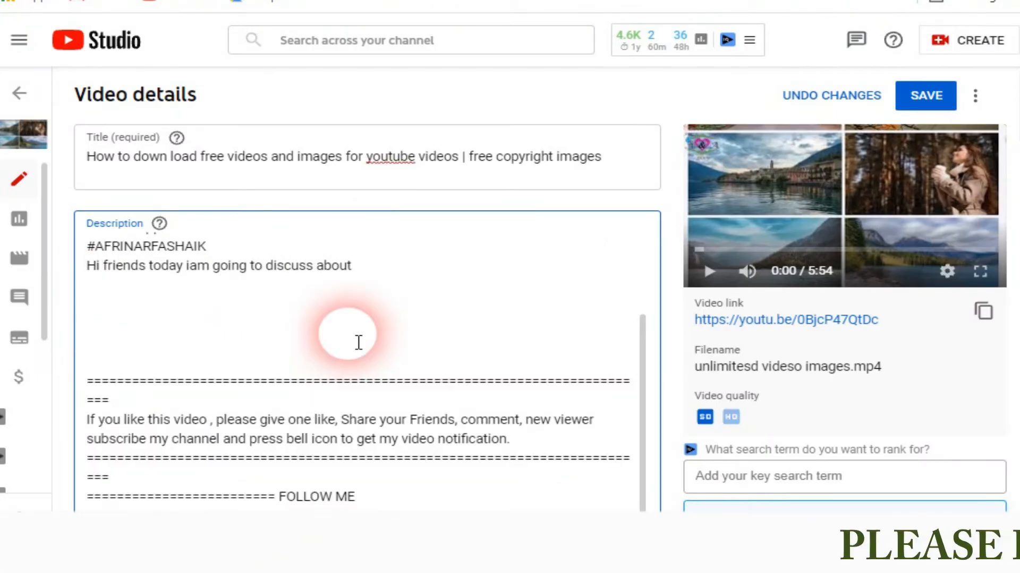
pyautogui.click(382, 277)
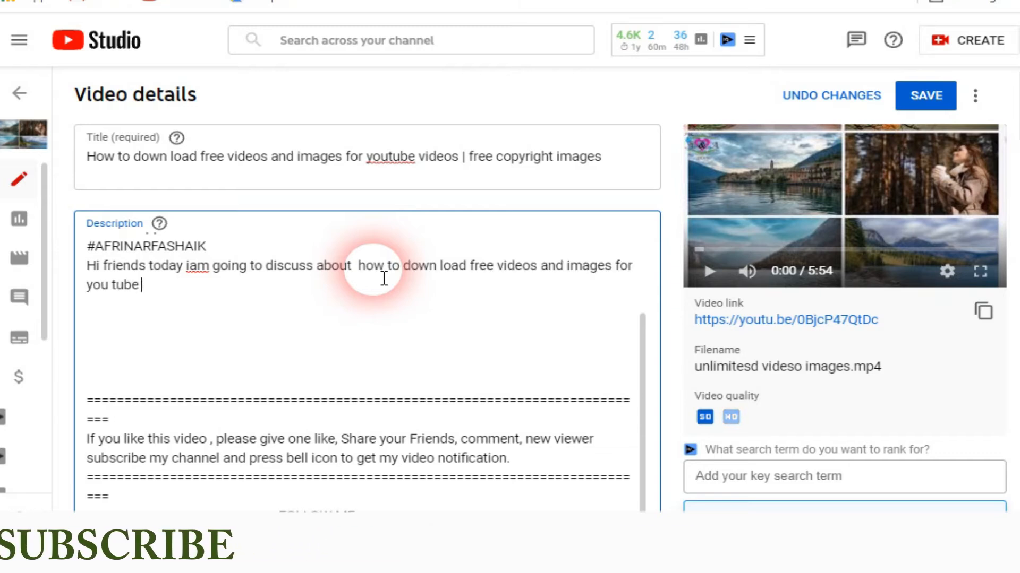
# Step: Upload the "How to Download Free Videos & Images For Youtube" thumbnail and add the video to the TECH playlist
pyautogui.scroll(-10, 384, 279)
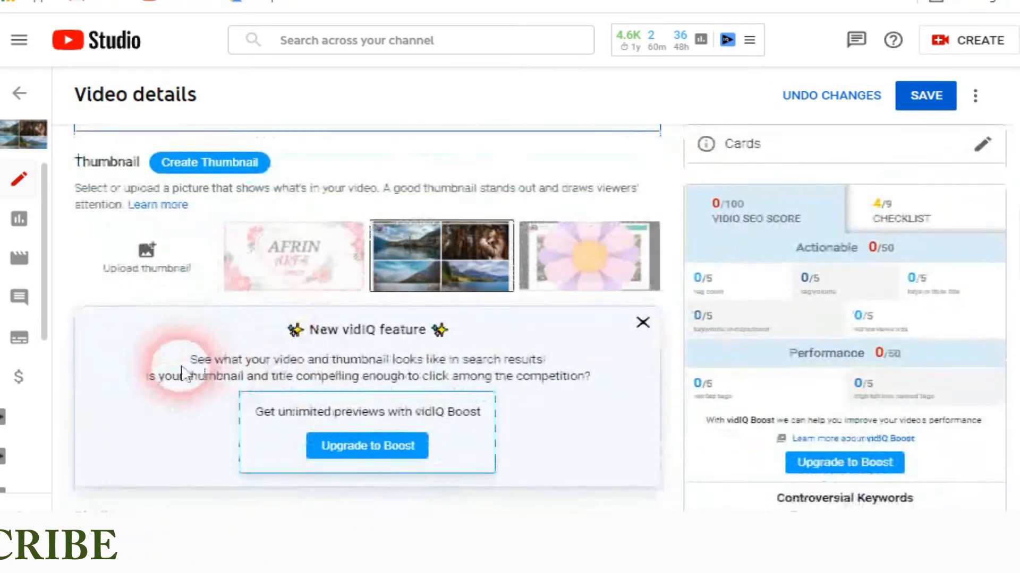
pyautogui.click(154, 258)
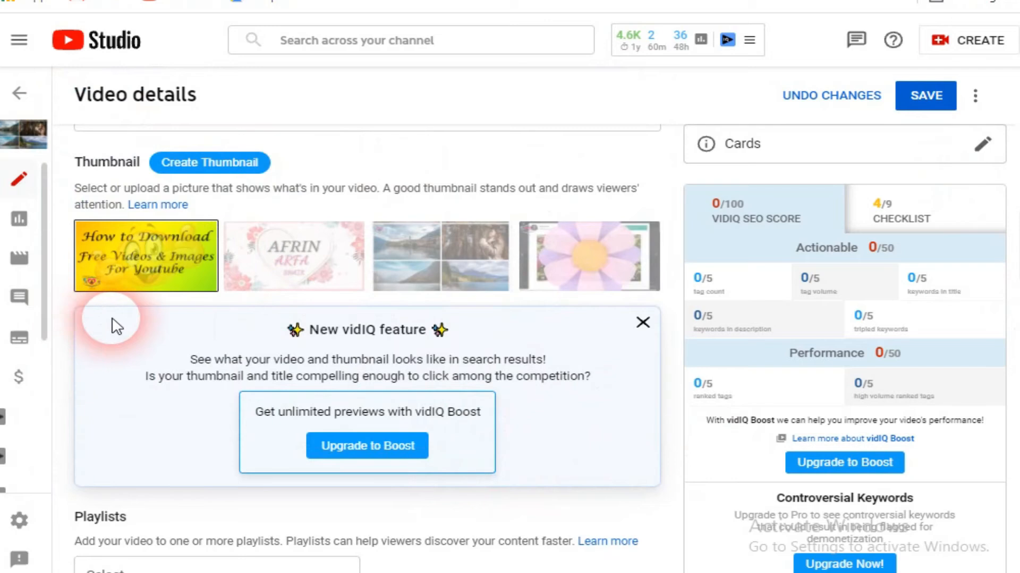
pyautogui.scroll(-4, 146, 328)
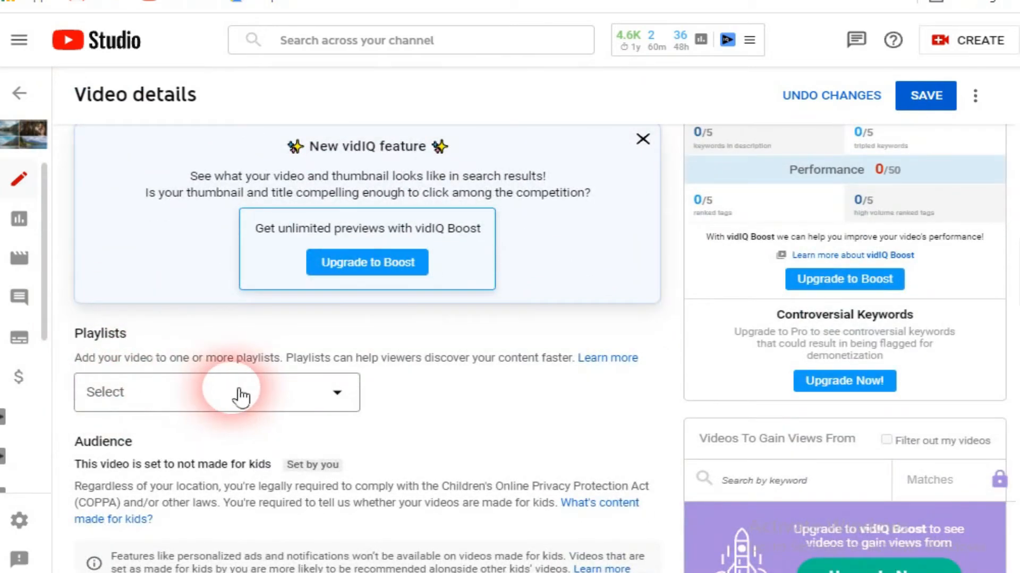
pyautogui.click(240, 394)
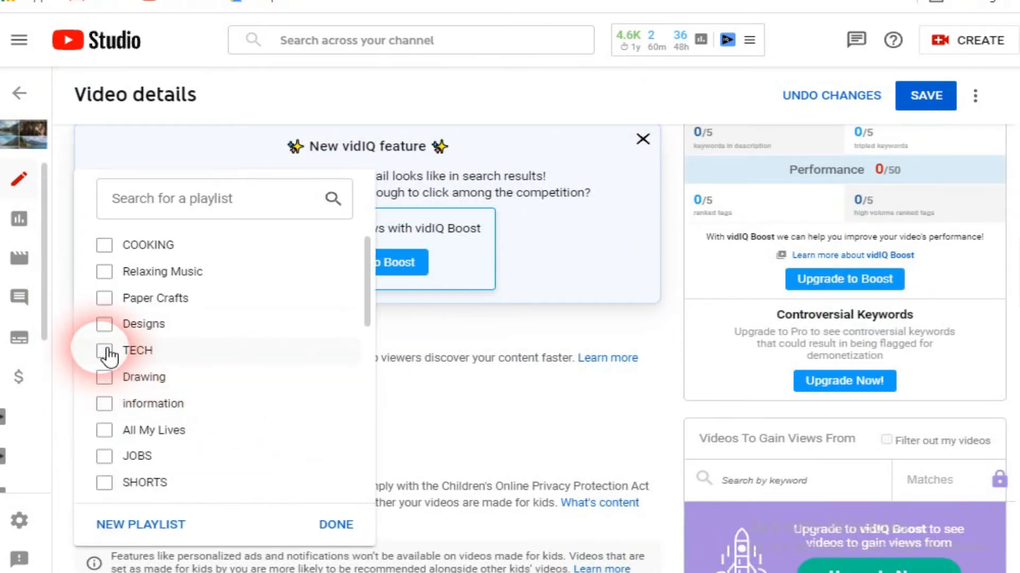
pyautogui.click(104, 351)
pyautogui.click(340, 524)
# Step: Add video tags including "royalty free images", "how to download copyright free images" and "copyright free images for youtube videos"
pyautogui.scroll(-8, 365, 421)
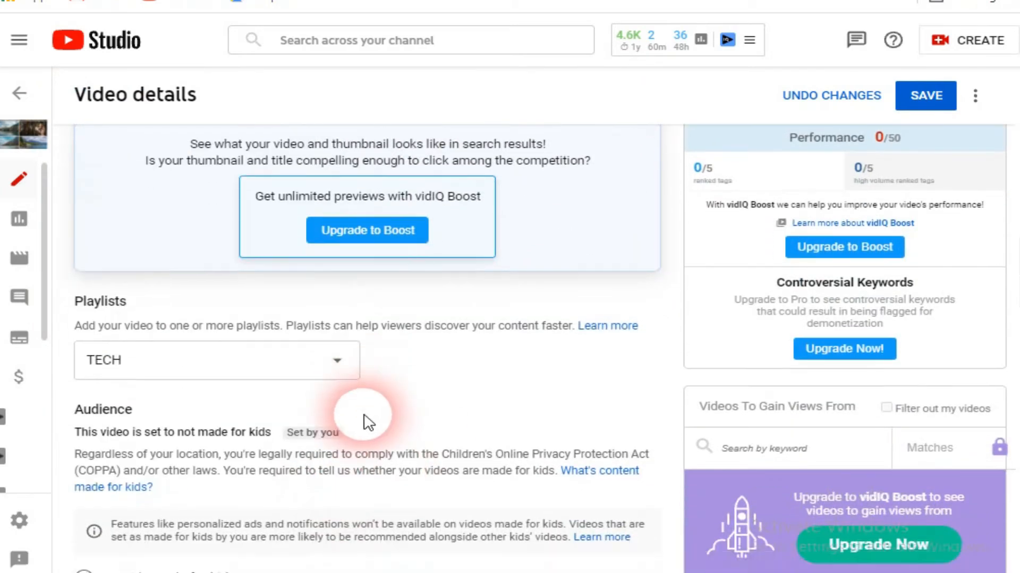
pyautogui.scroll(-7, 364, 418)
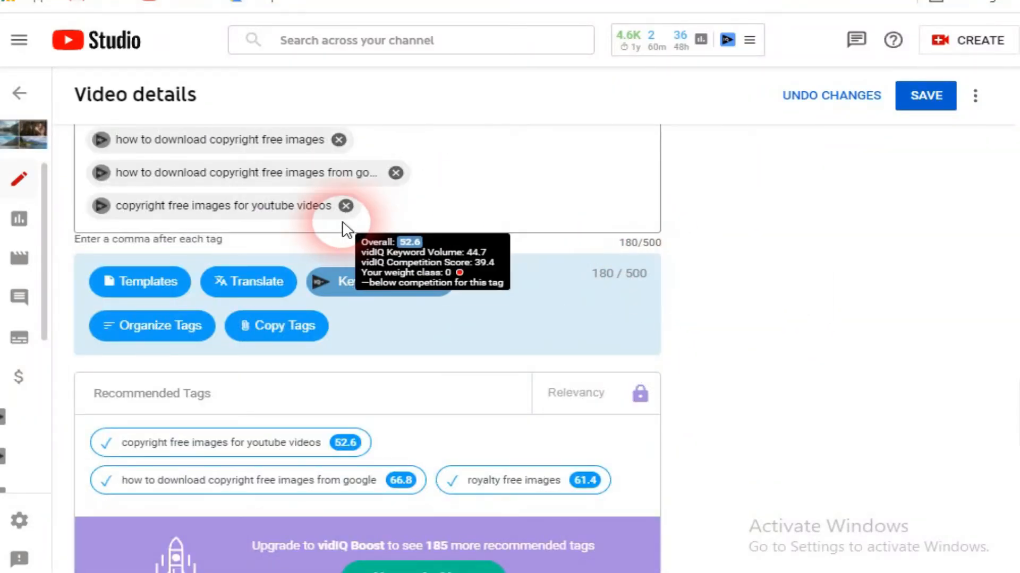
pyautogui.scroll(15, 348, 226)
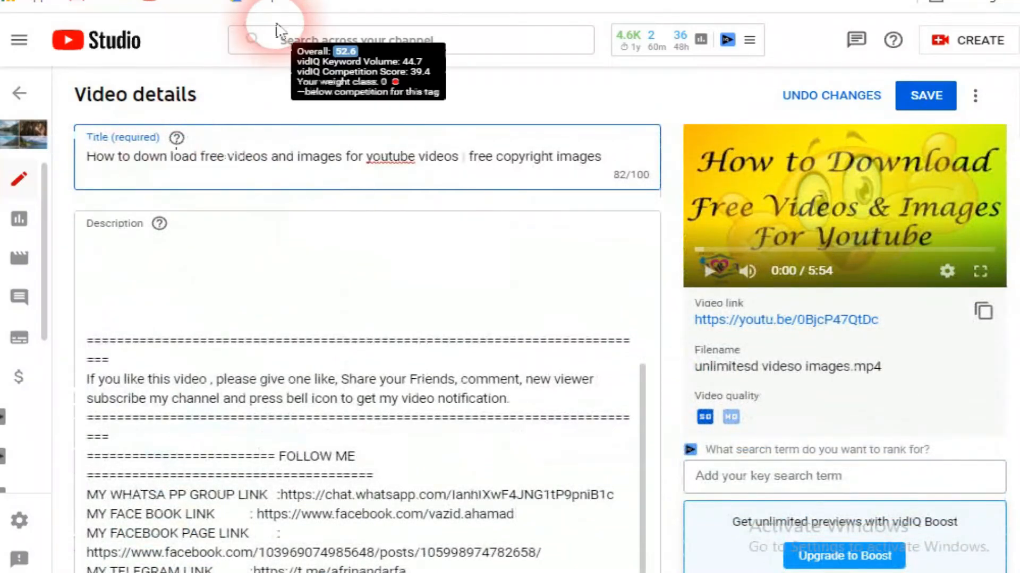
# Step: Search Google for "rapid tags" in a new browser tab and open the Rapidtags site's free YouTube tag generator
pyautogui.hotkey('ctrl', 't')
pyautogui.click(248, 0)
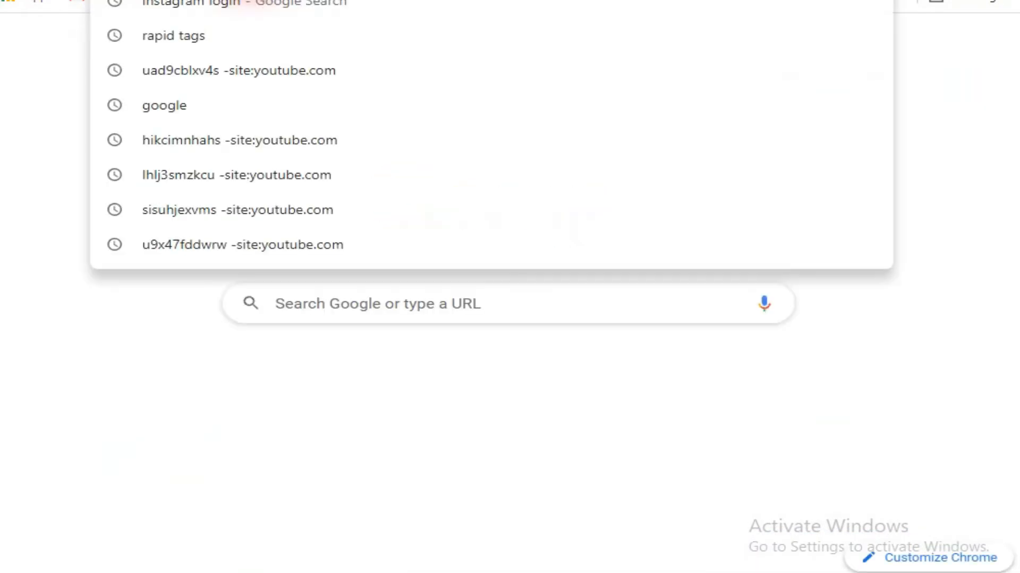
pyautogui.write('rapid ta')
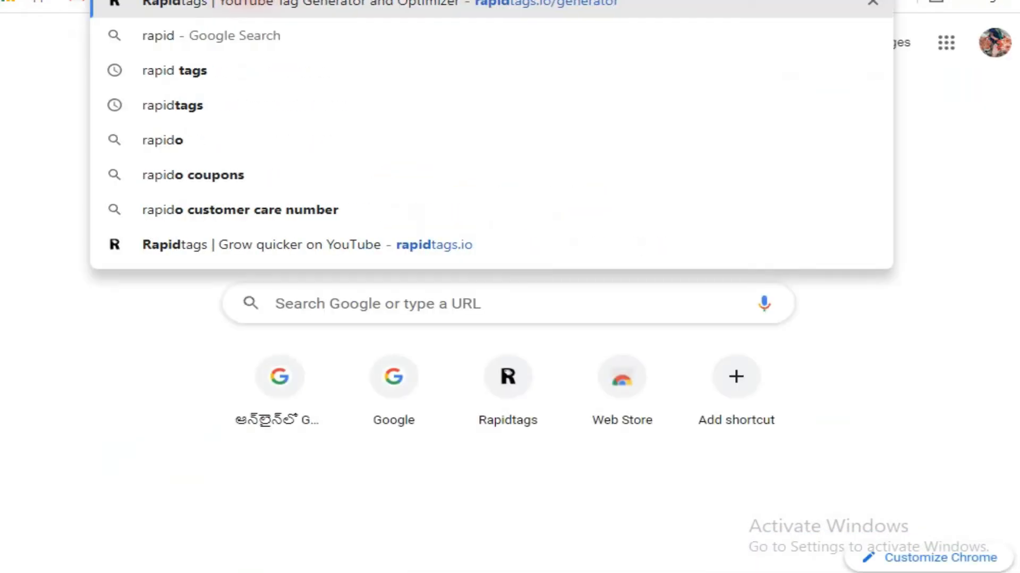
pyautogui.write('gs')
pyautogui.press('Return')
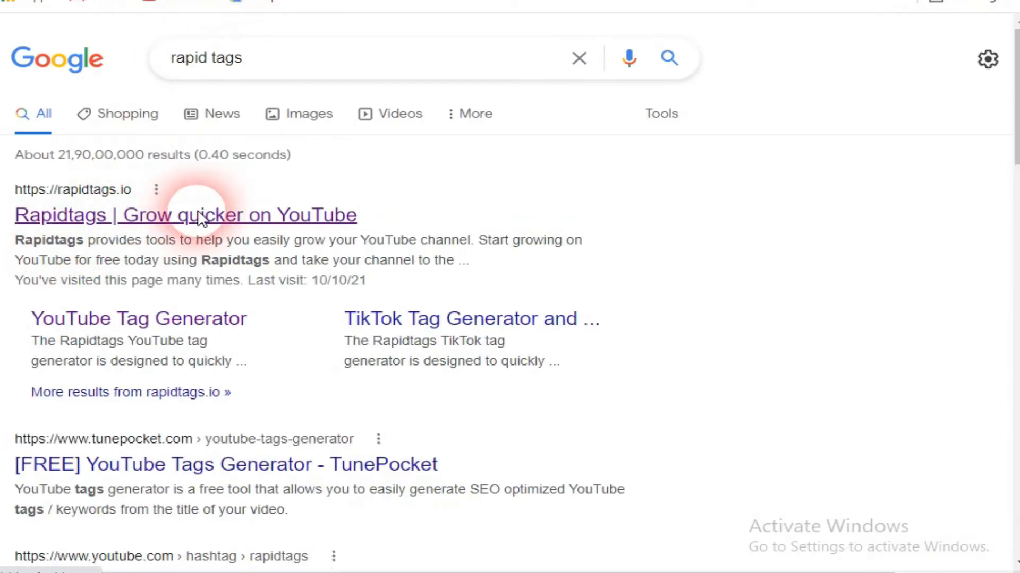
pyautogui.click(201, 216)
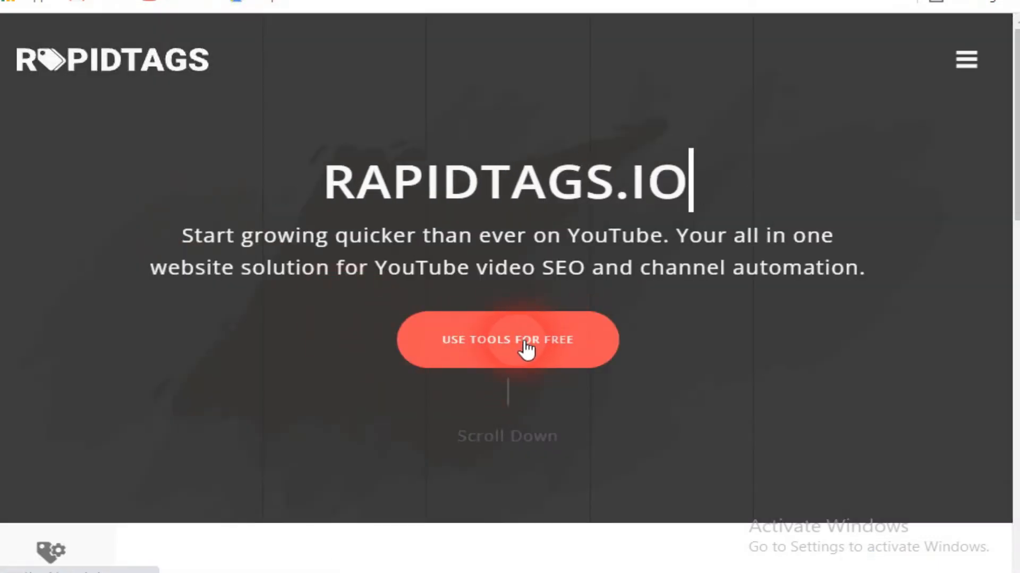
pyautogui.click(526, 348)
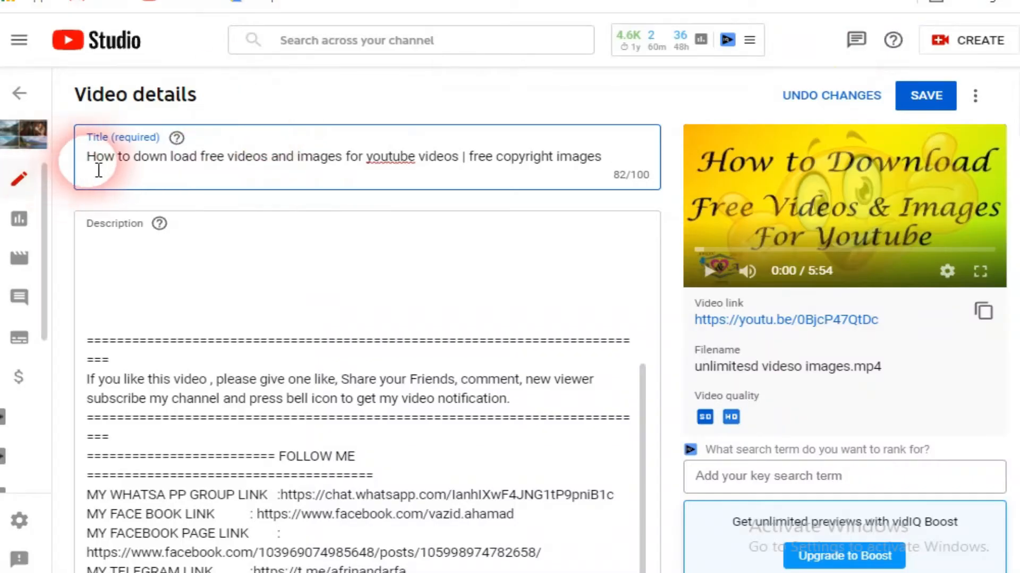
# Step: Copy the full video title from YouTube Studio into Rapidtags and generate tags for it
pyautogui.tripleClick(98, 170)
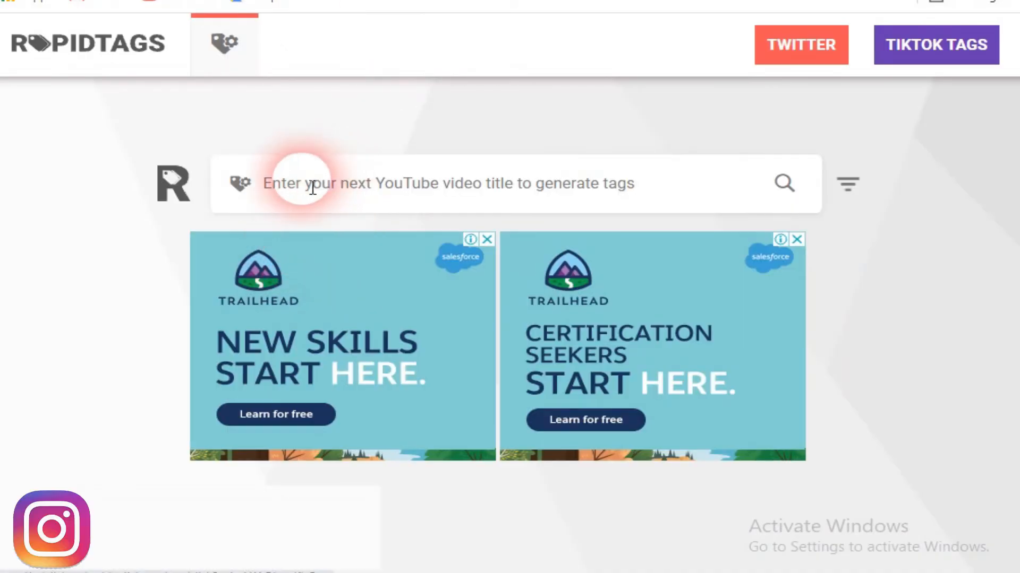
pyautogui.write('ad free videos and images for youtube videos | free copyright images')
pyautogui.press('Return')
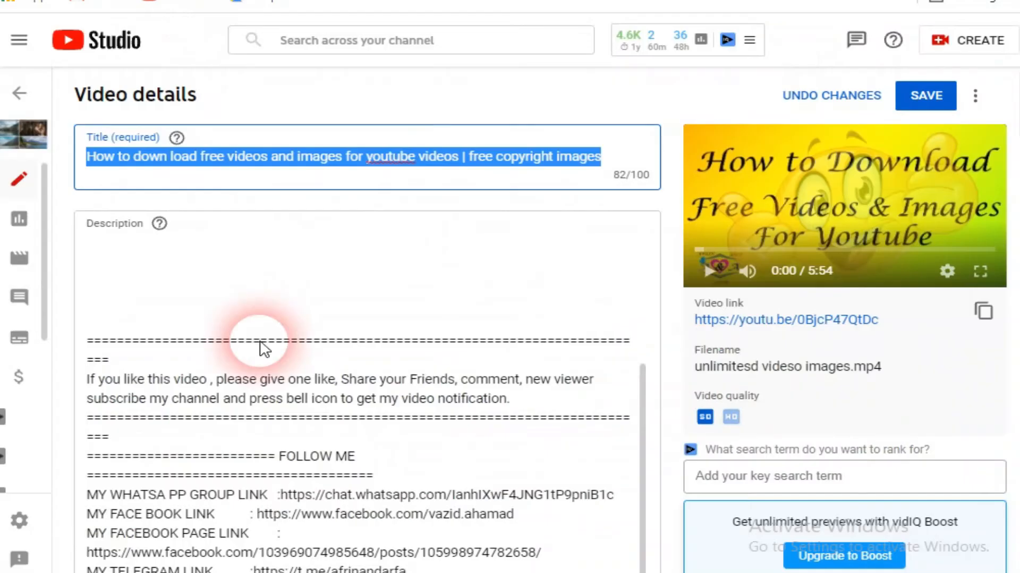
# Step: Add more tags in YouTube Studio, from "free images for youtube videos" and "copyright free videos" through "how to get copyright free images"
pyautogui.scroll(-4, 262, 346)
pyautogui.scroll(-15, 333, 436)
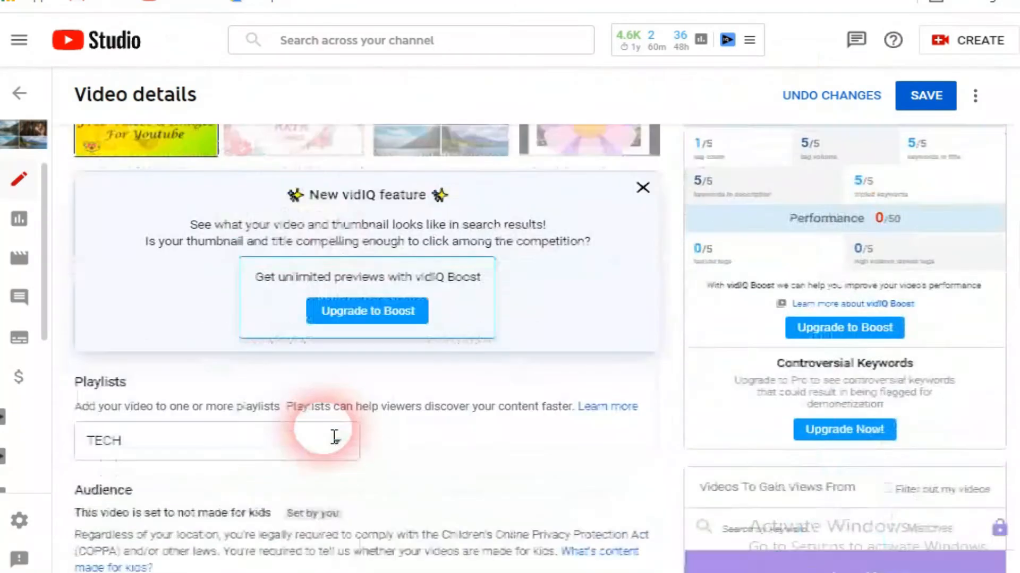
pyautogui.click(401, 392)
pyautogui.write('free images for youtube videos,copyright free videos,how to download copyright free videos,royalty free images for youtube videos,how to download copyright free images and videos,copyright free music,copyright free images for blogger,how to get copyright free images')
pyautogui.scroll(-1, 402, 392)
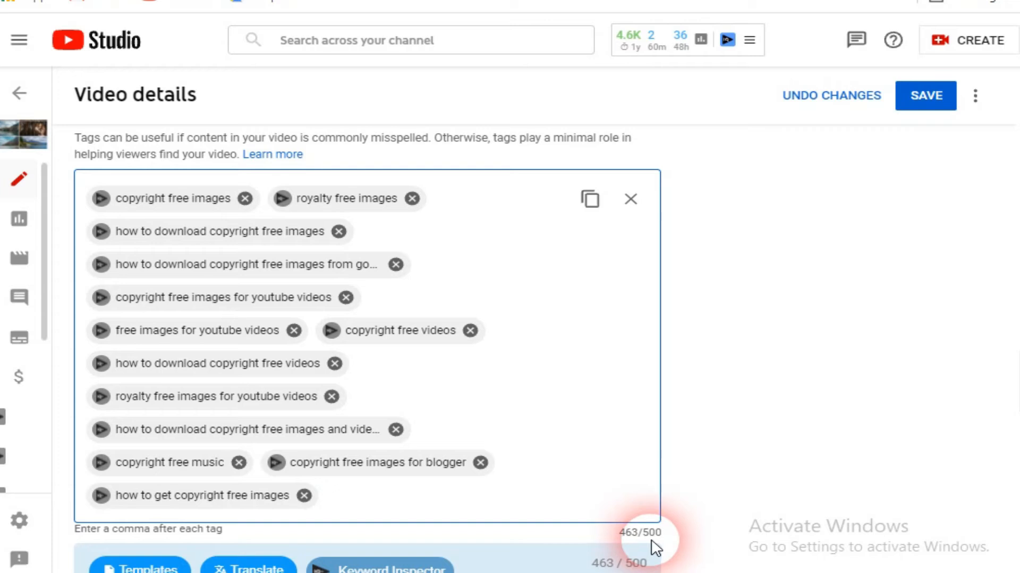
pyautogui.scroll(-2, 521, 435)
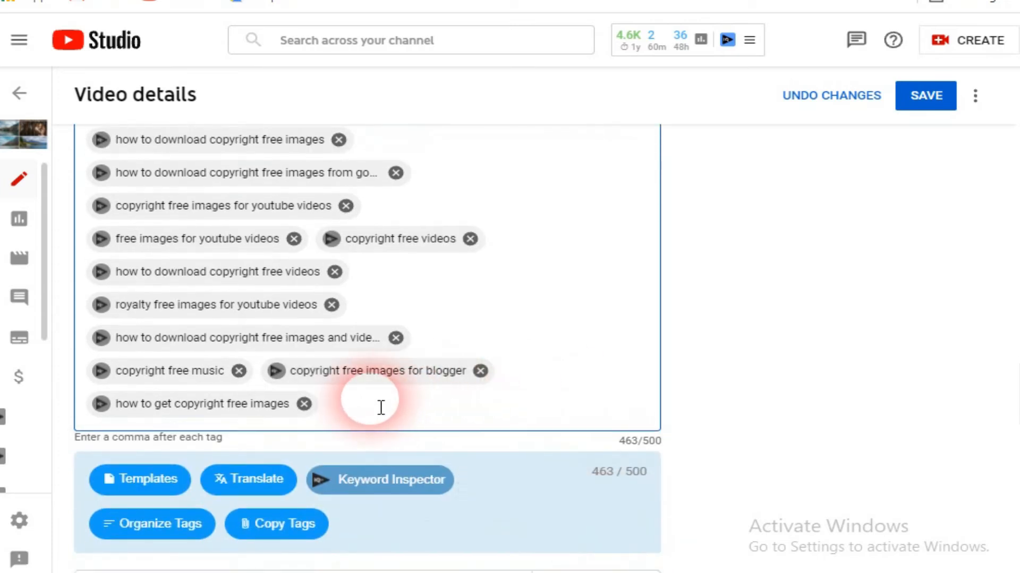
# Step: Set the video location to Hyderabad in the recording date and location details
pyautogui.scroll(-6, 379, 408)
pyautogui.scroll(7, 380, 409)
pyautogui.scroll(7, 378, 404)
pyautogui.scroll(-13, 376, 403)
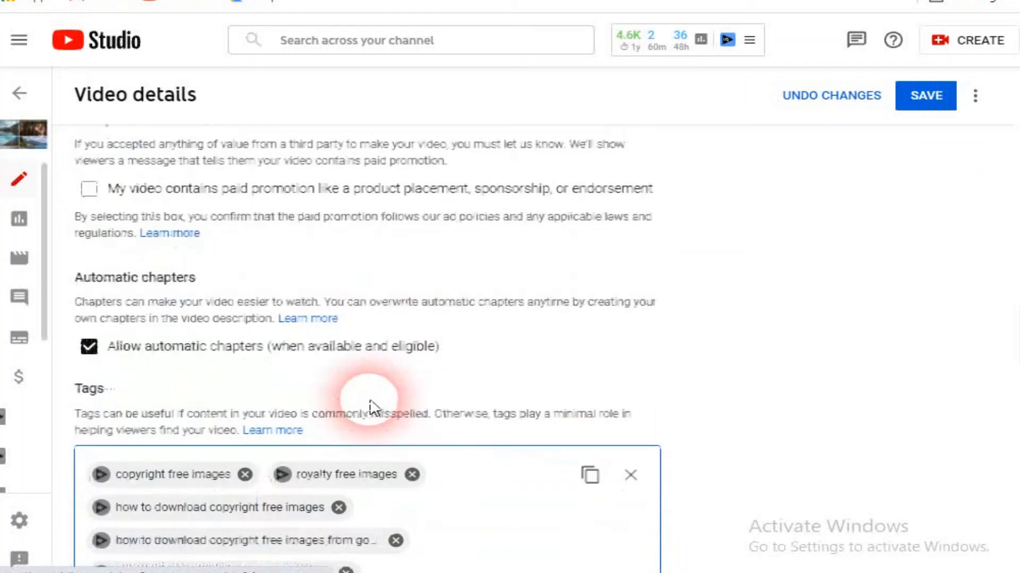
pyautogui.scroll(-9, 372, 406)
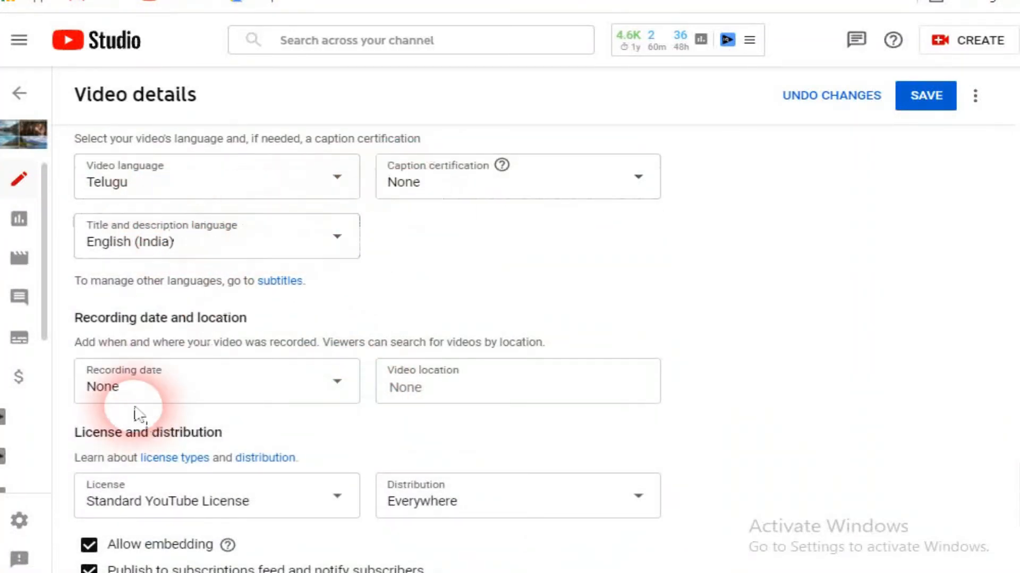
pyautogui.click(461, 400)
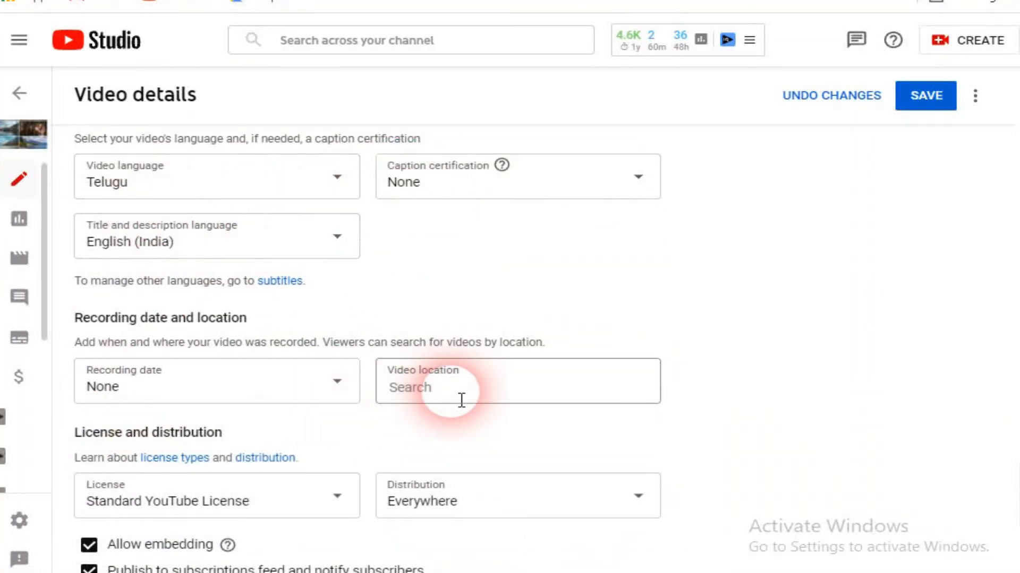
pyautogui.write('hydera')
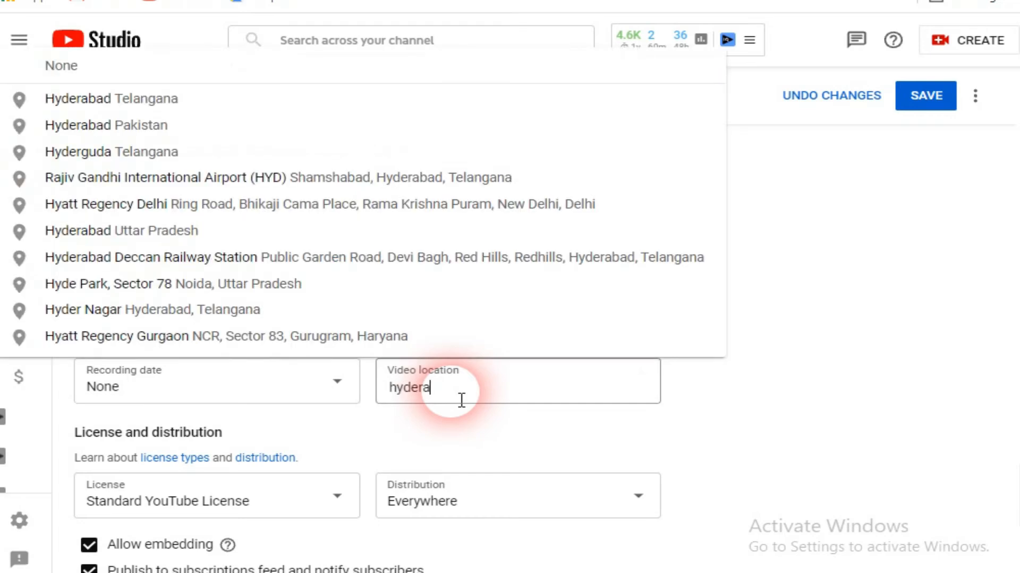
pyautogui.click(107, 128)
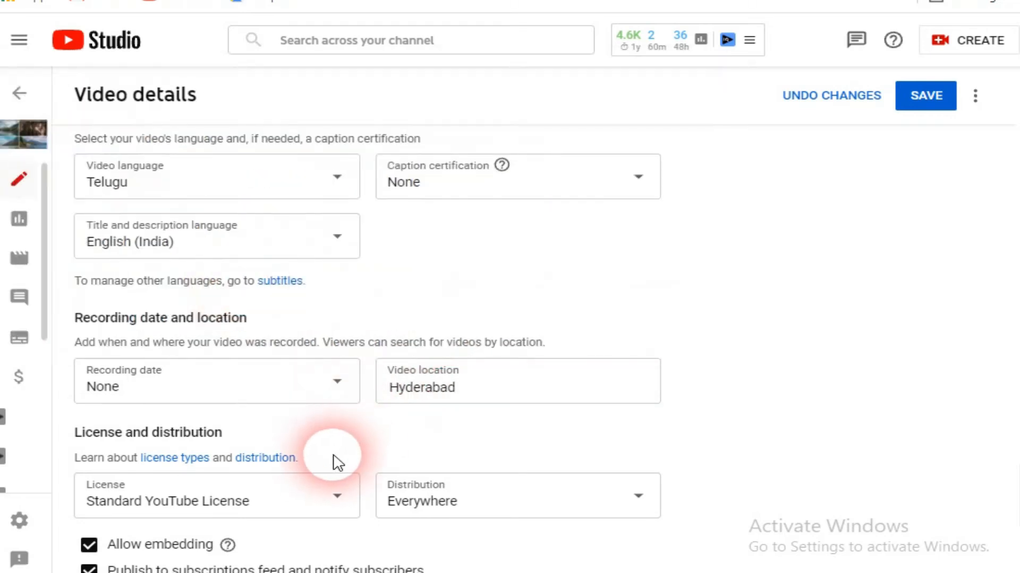
# Step: Set the video's category to Education and save the video details
pyautogui.scroll(-5, 334, 462)
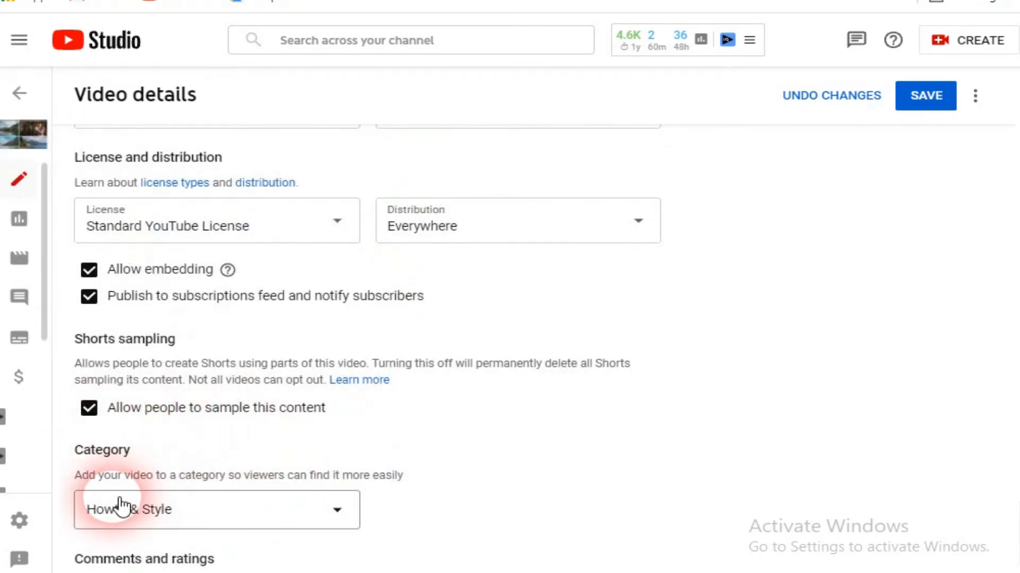
pyautogui.click(255, 513)
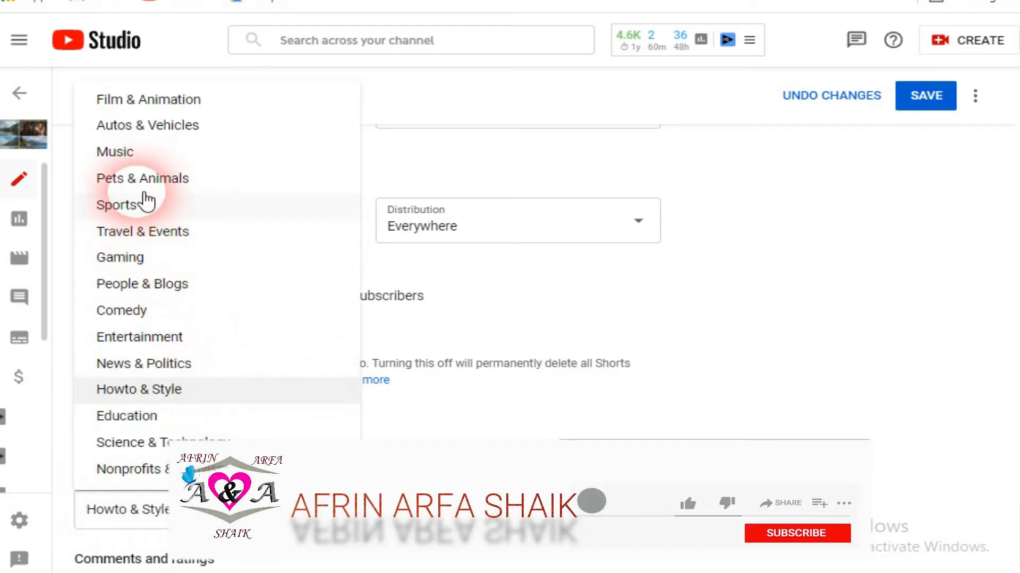
pyautogui.click(126, 415)
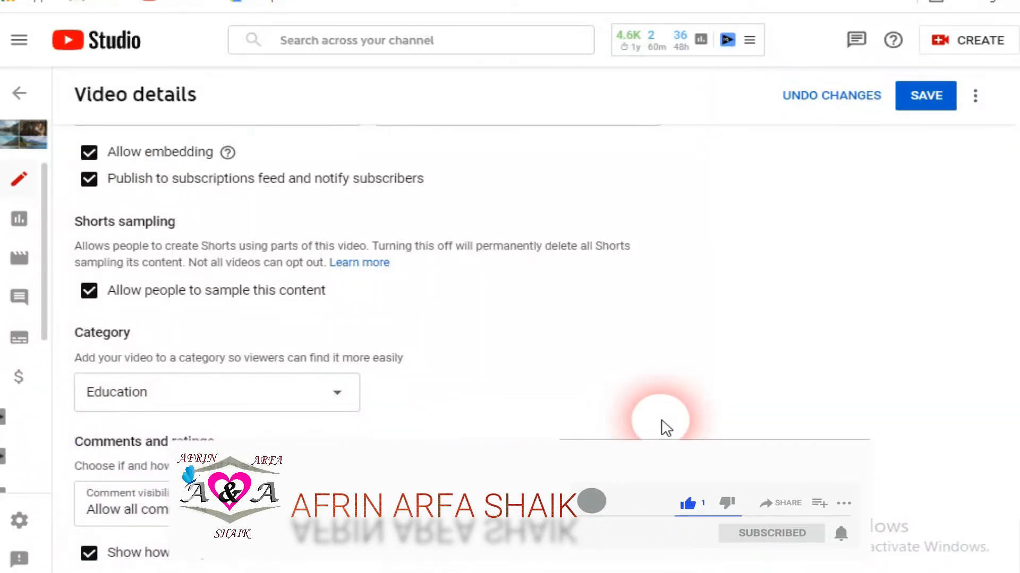
pyautogui.scroll(20, 648, 427)
pyautogui.scroll(10, 584, 432)
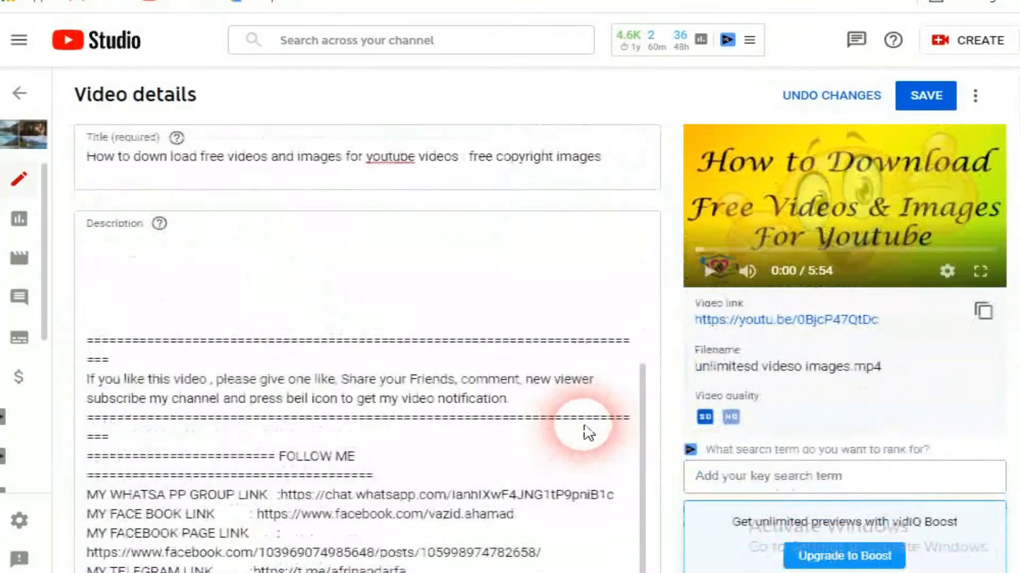
pyautogui.click(935, 101)
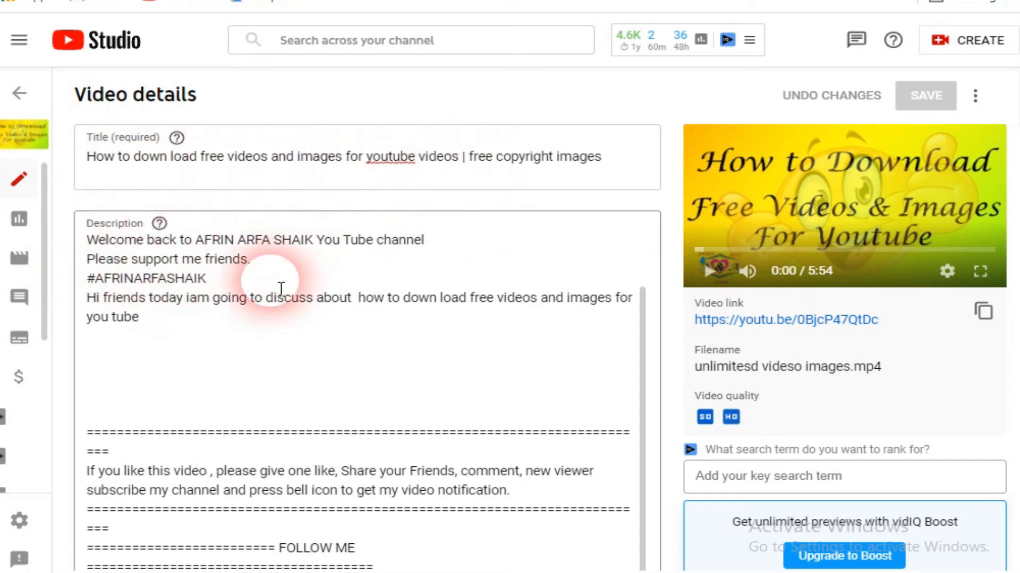
# Step: Review the saved title, full description text and selected thumbnail in the video details
pyautogui.scroll(-10, 273, 365)
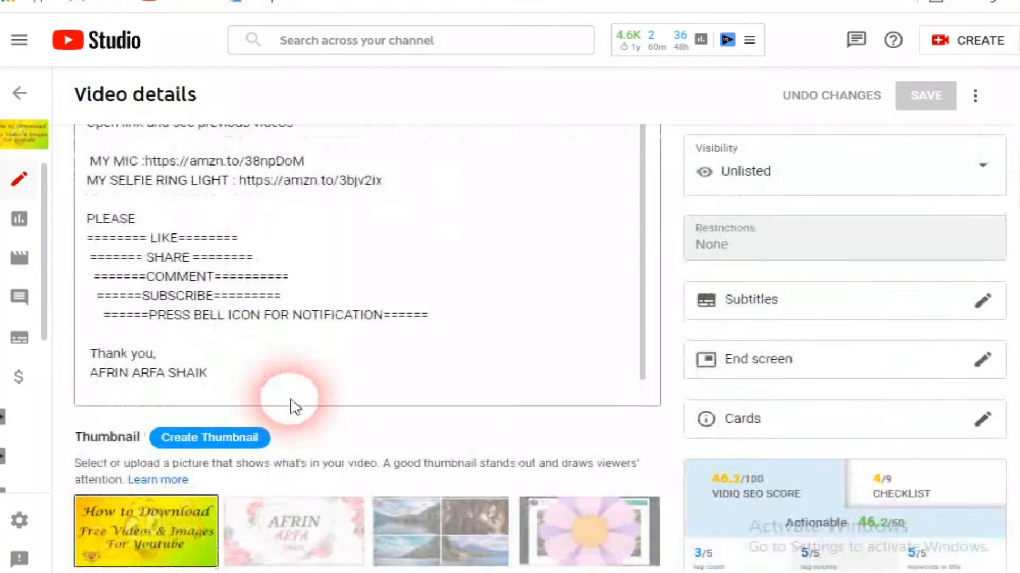
pyautogui.scroll(-3, 293, 407)
pyautogui.scroll(10, 303, 383)
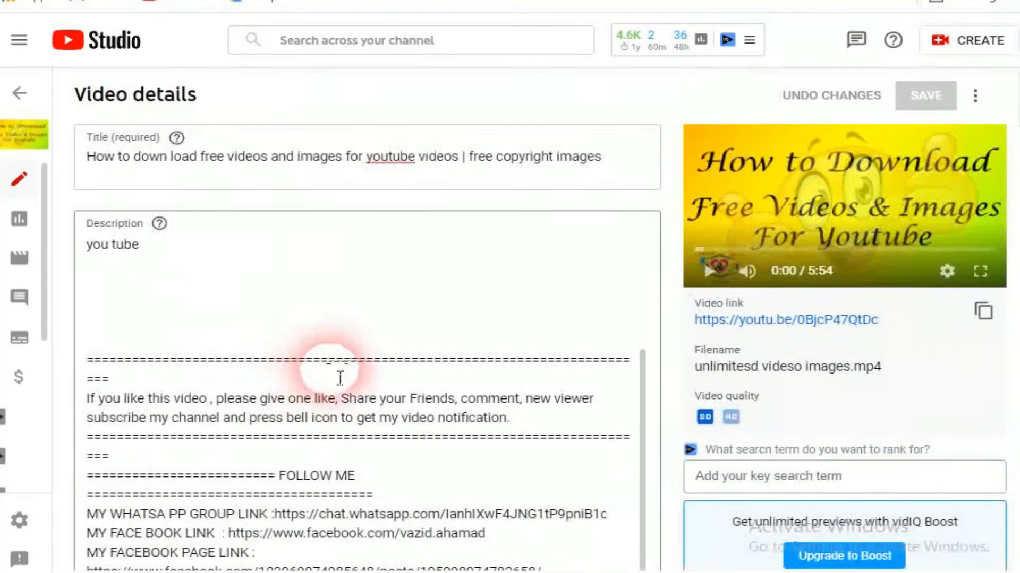
pyautogui.scroll(-10, 340, 378)
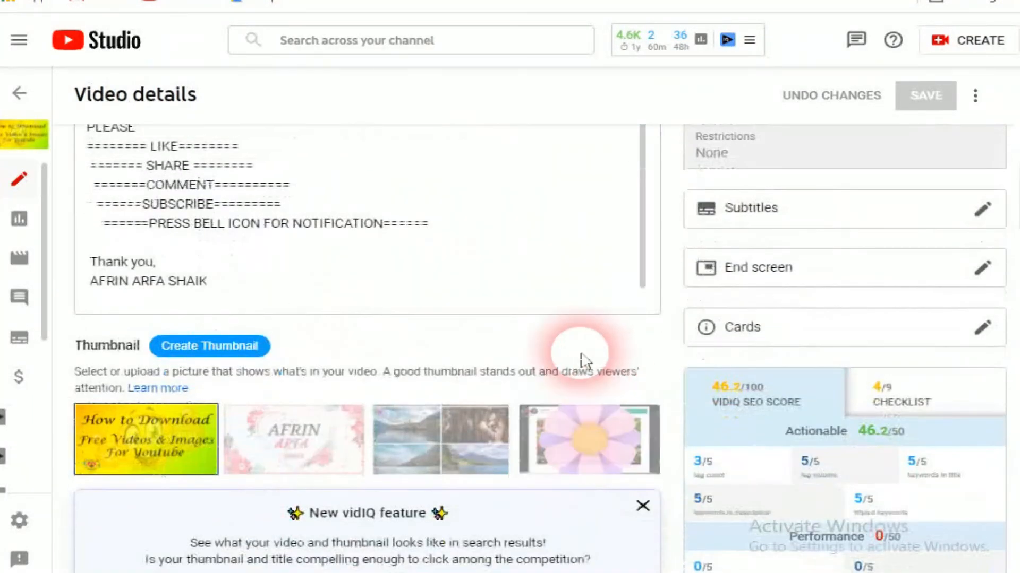
pyautogui.scroll(10, 581, 361)
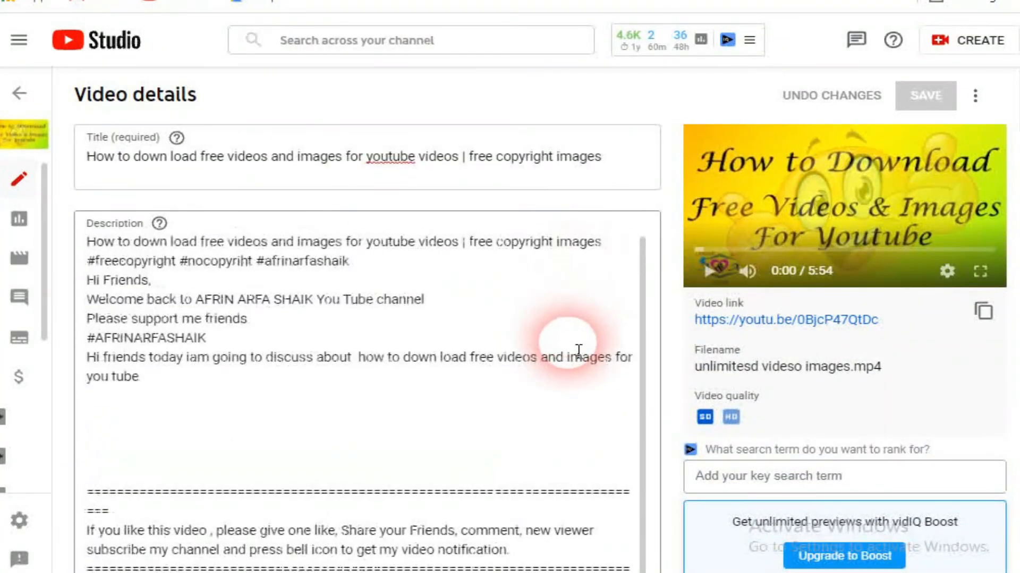
pyautogui.scroll(-3, 578, 351)
pyautogui.scroll(-2, 136, 321)
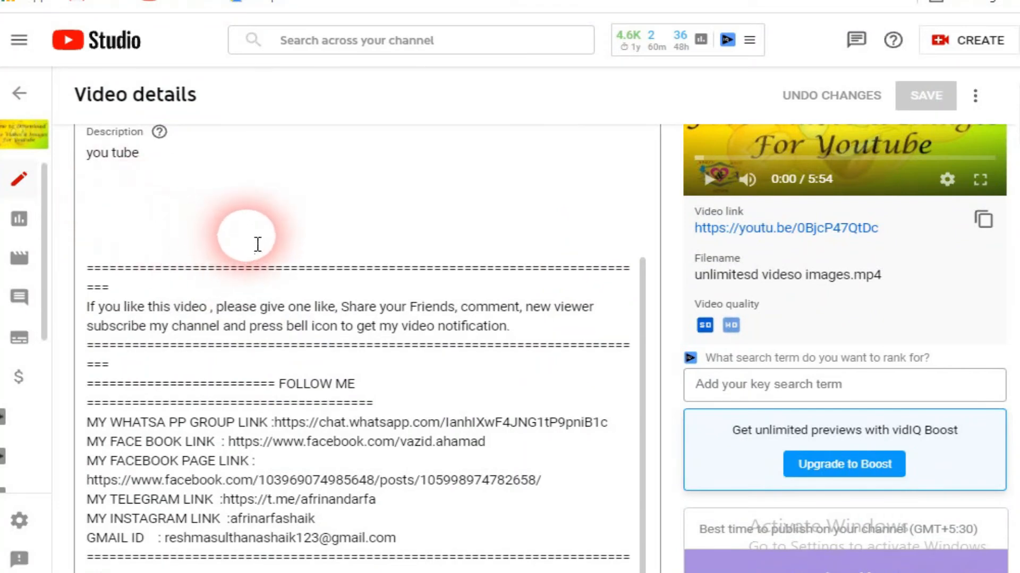
pyautogui.scroll(-10, 312, 265)
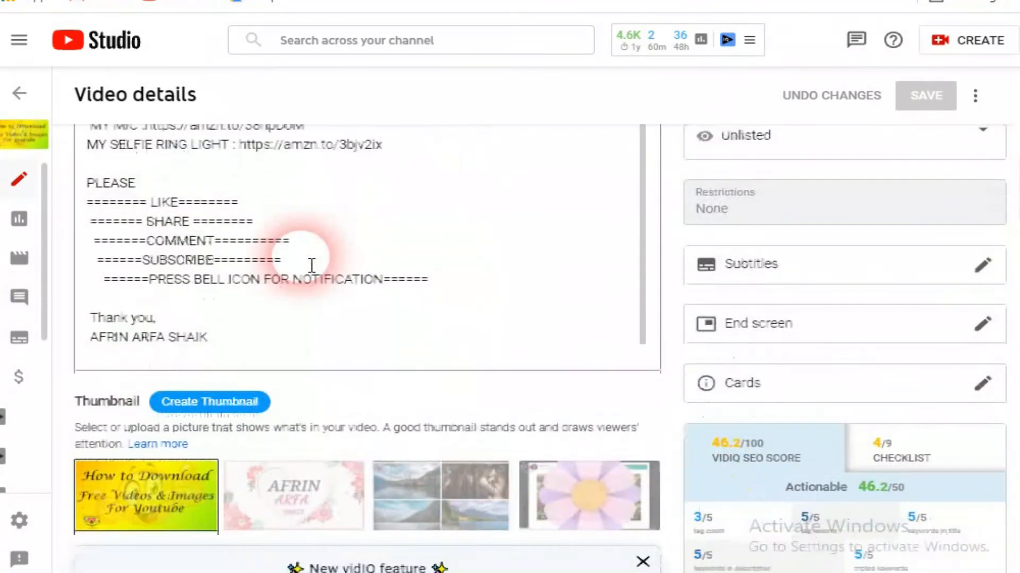
pyautogui.scroll(8, 266, 268)
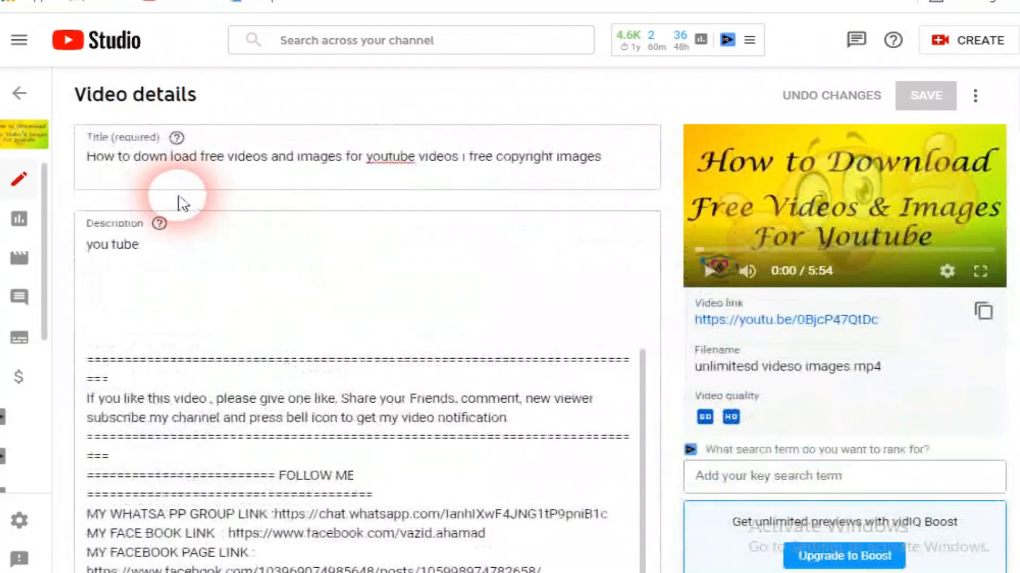
pyautogui.scroll(3, 140, 302)
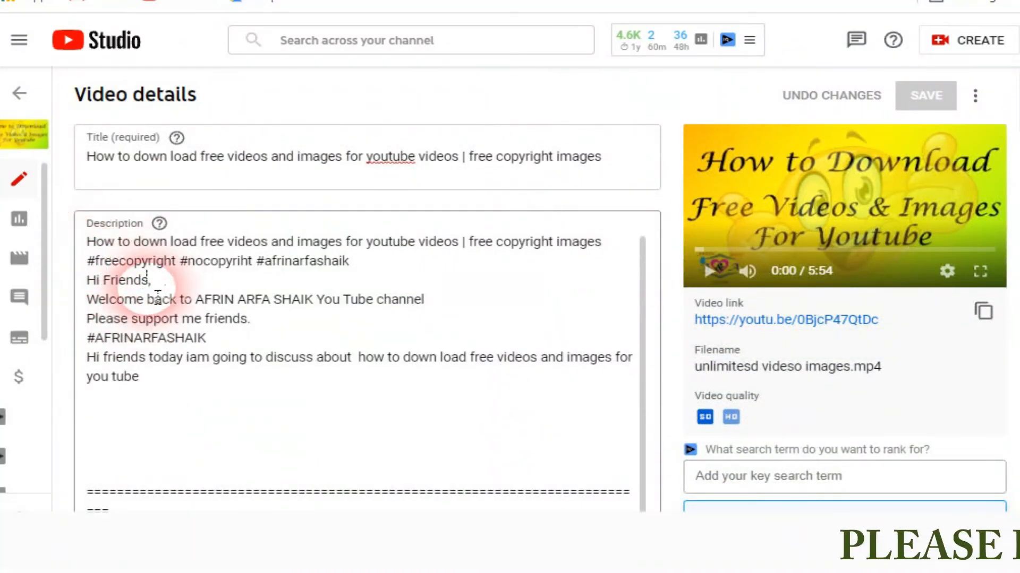
pyautogui.scroll(-5, 182, 329)
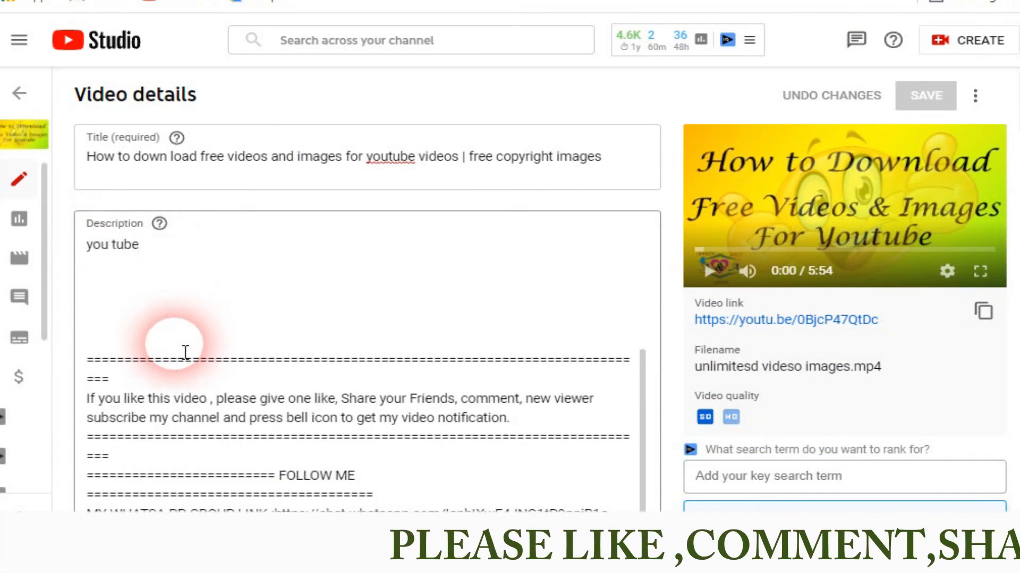
pyautogui.scroll(-5, 226, 366)
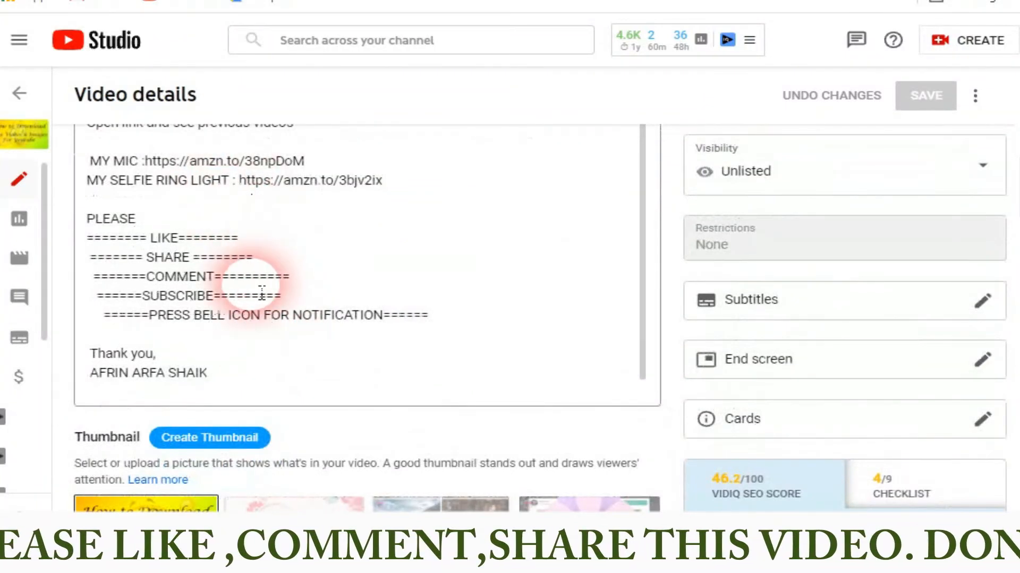
# Step: Review the playlist, audience, age restriction, language, location, license, category and comment settings of the video
pyautogui.scroll(-6, 260, 273)
pyautogui.scroll(5, 170, 239)
pyautogui.scroll(-7, 170, 432)
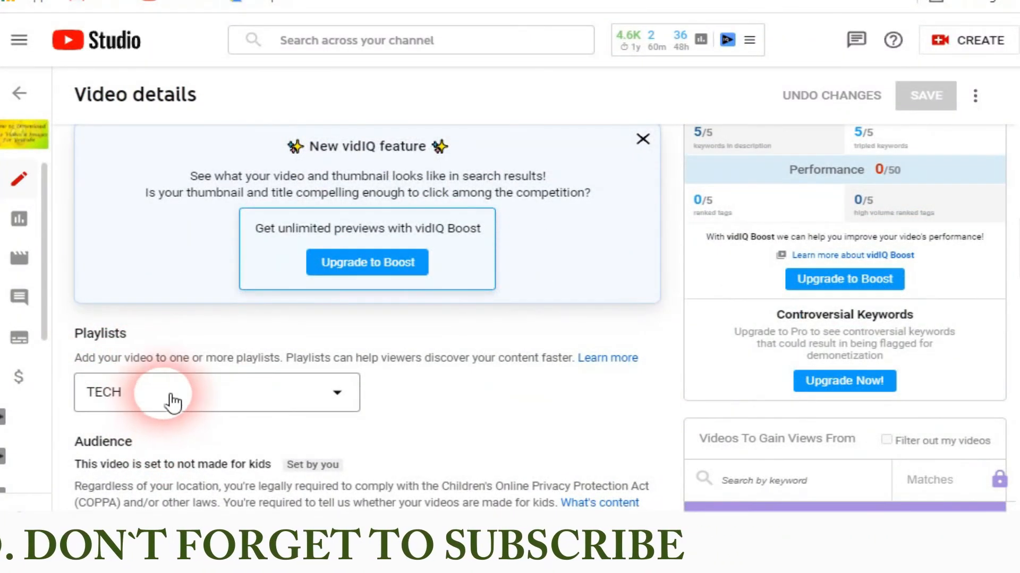
pyautogui.scroll(-1, 202, 400)
pyautogui.scroll(-5, 201, 383)
pyautogui.scroll(-6, 135, 366)
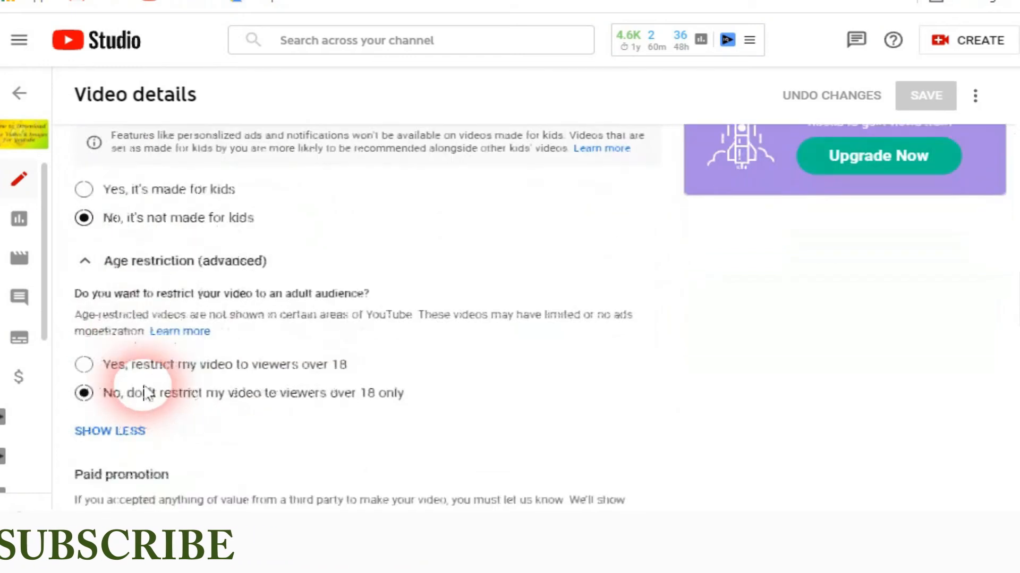
pyautogui.scroll(-15, 170, 507)
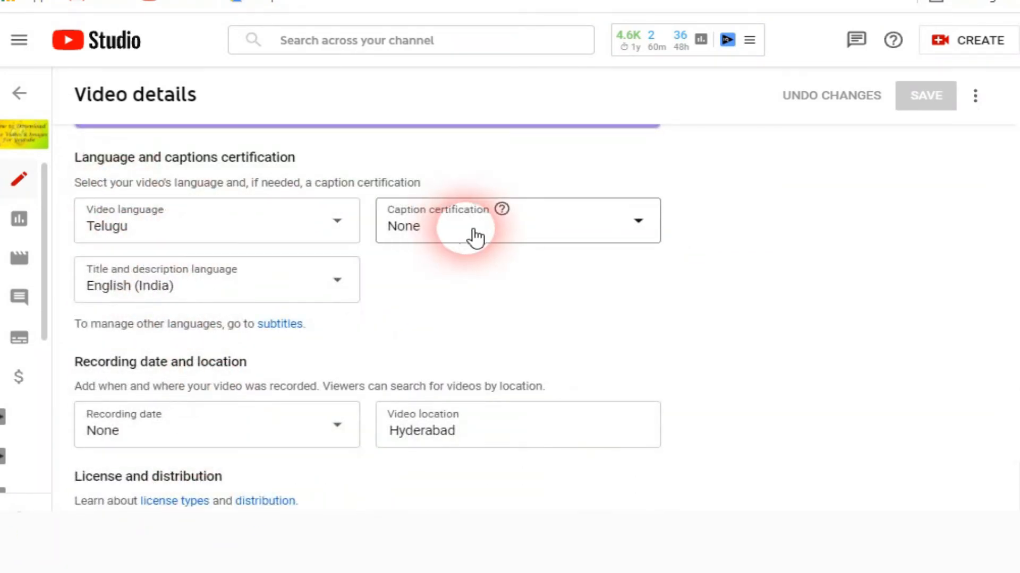
pyautogui.scroll(-5, 281, 512)
pyautogui.scroll(-3, 285, 518)
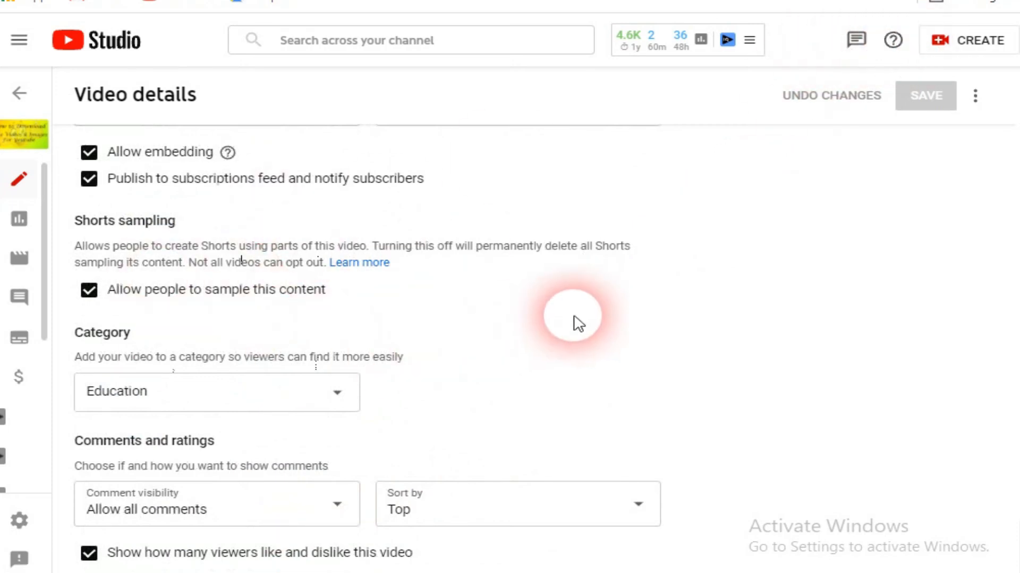
pyautogui.scroll(20, 577, 321)
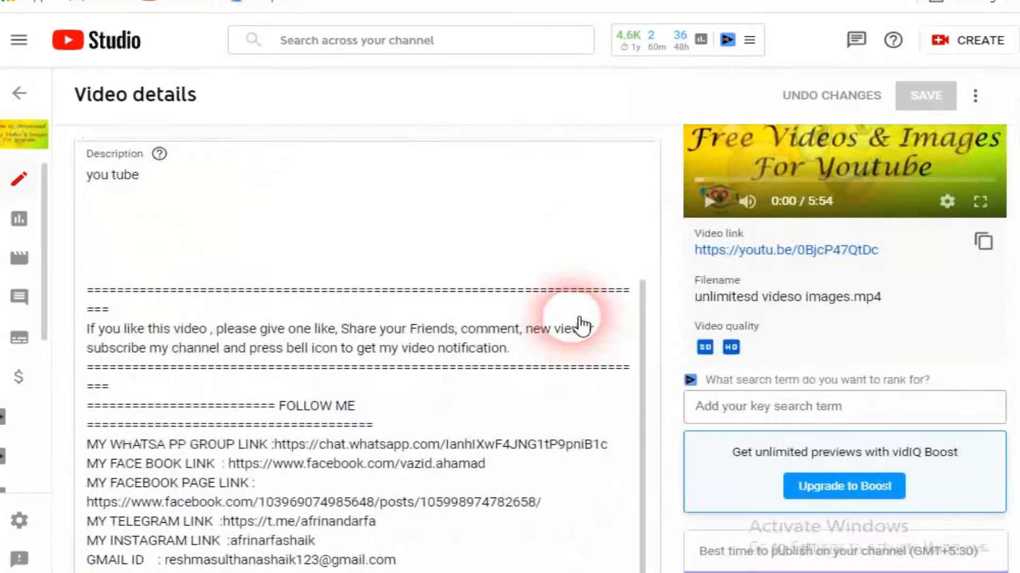
# Step: Return to the channel content list and check the newly uploaded video's visibility and monetization
pyautogui.click(19, 93)
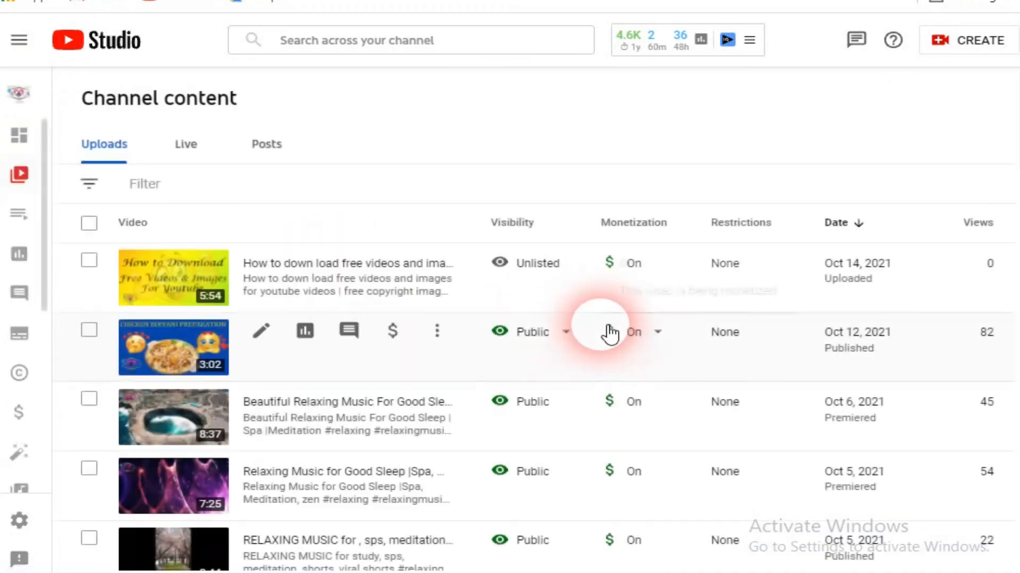
pyautogui.moveTo(535, 277)
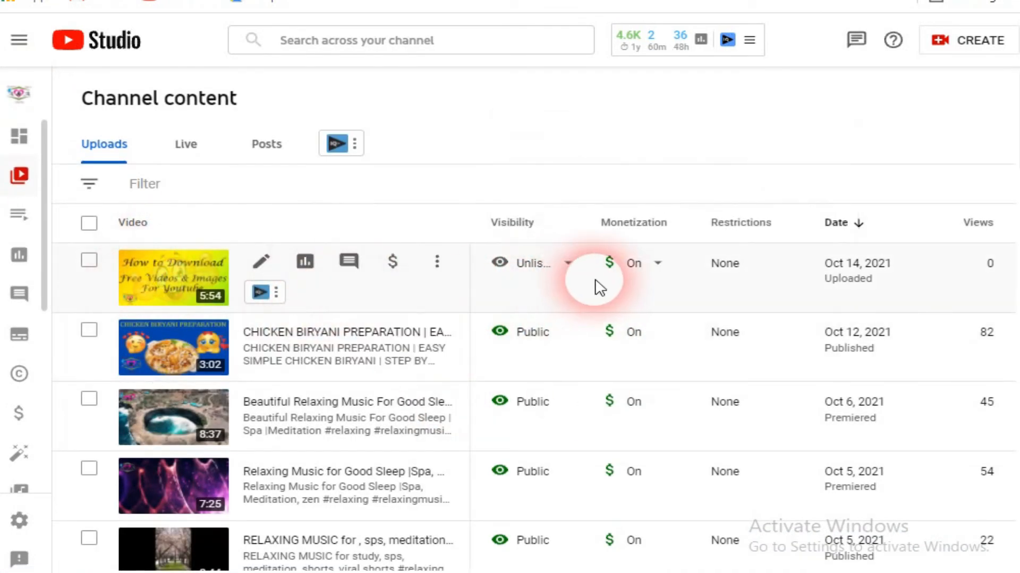
pyautogui.moveTo(528, 308)
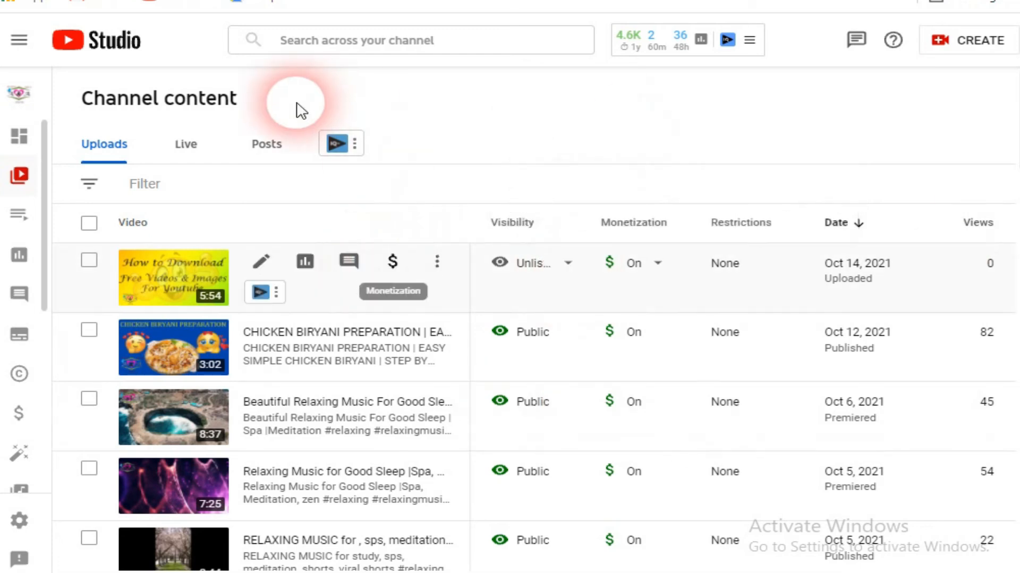
# Step: Select the newly uploaded video, examine its playlist assignments and the new playlist option, and clear the selection
pyautogui.click(89, 261)
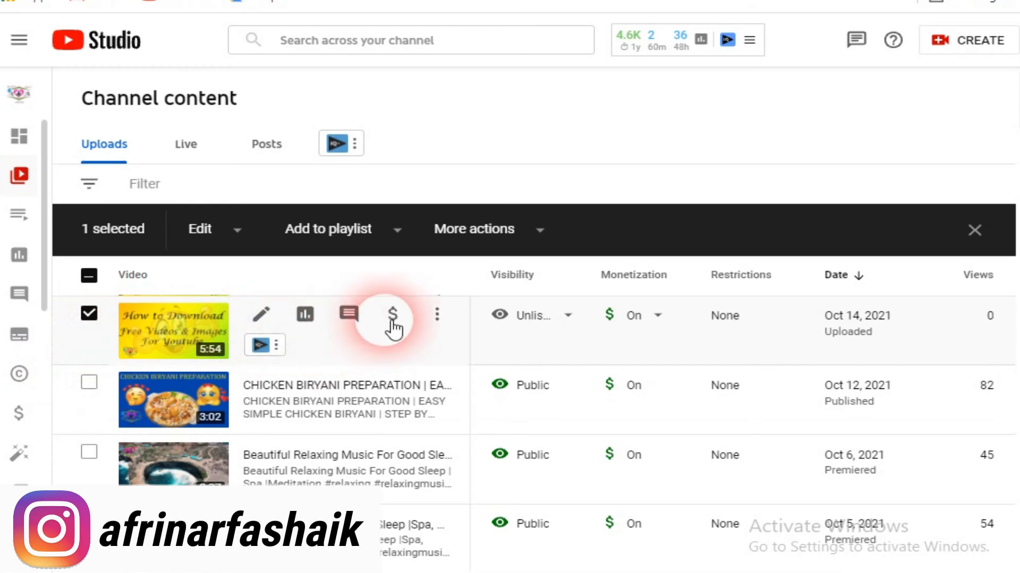
pyautogui.click(398, 230)
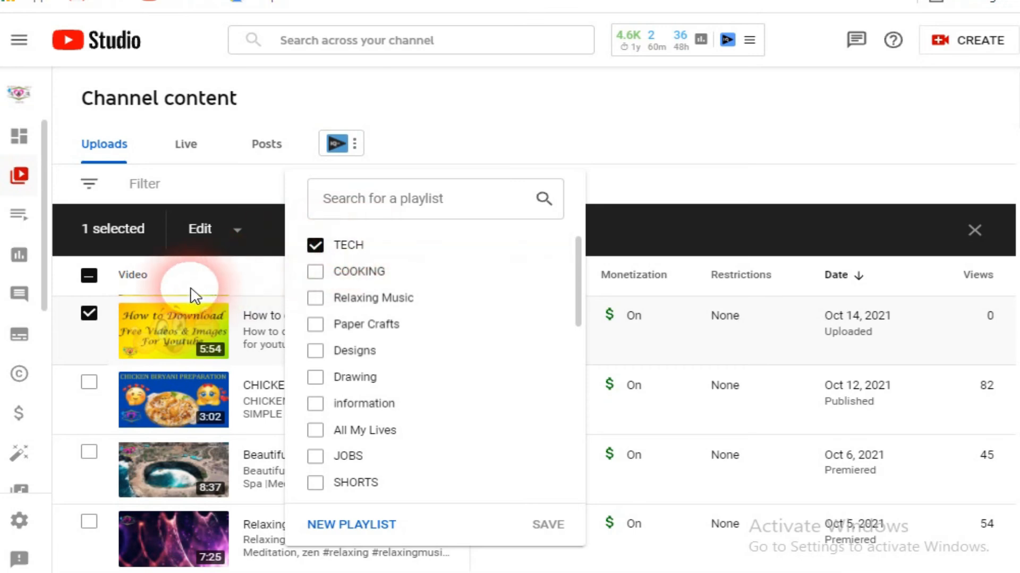
pyautogui.click(357, 533)
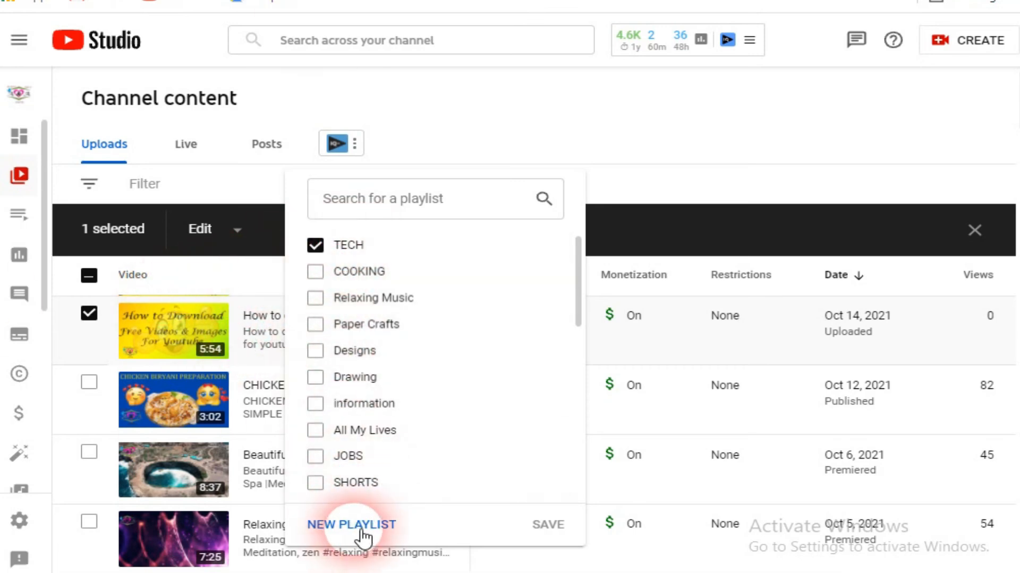
pyautogui.click(409, 207)
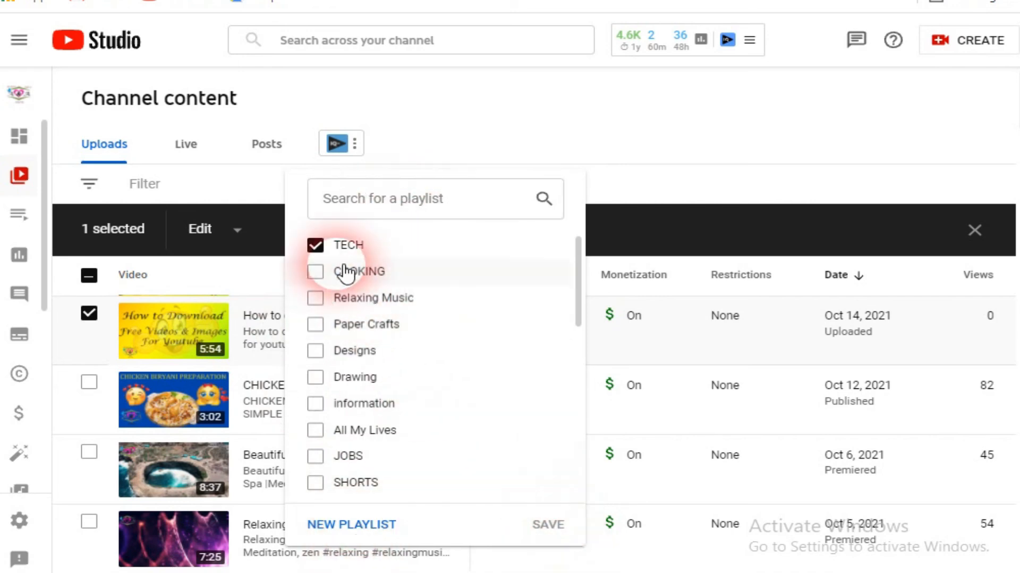
pyautogui.click(451, 118)
pyautogui.click(89, 313)
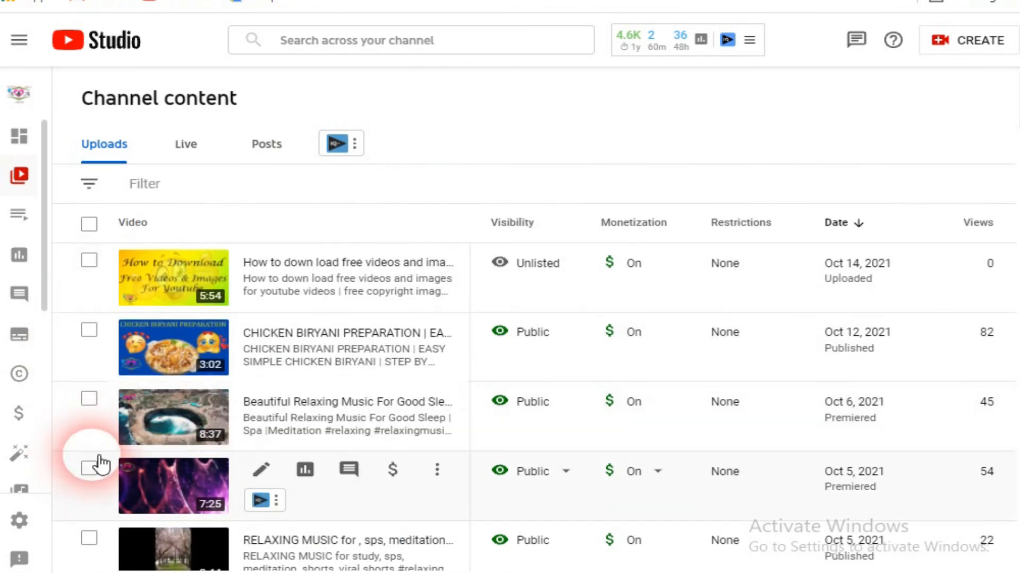
# Step: Select the 7:25 Relaxing Music video, examine its playlist assignments and bulk edit options, and deselect it
pyautogui.click(89, 468)
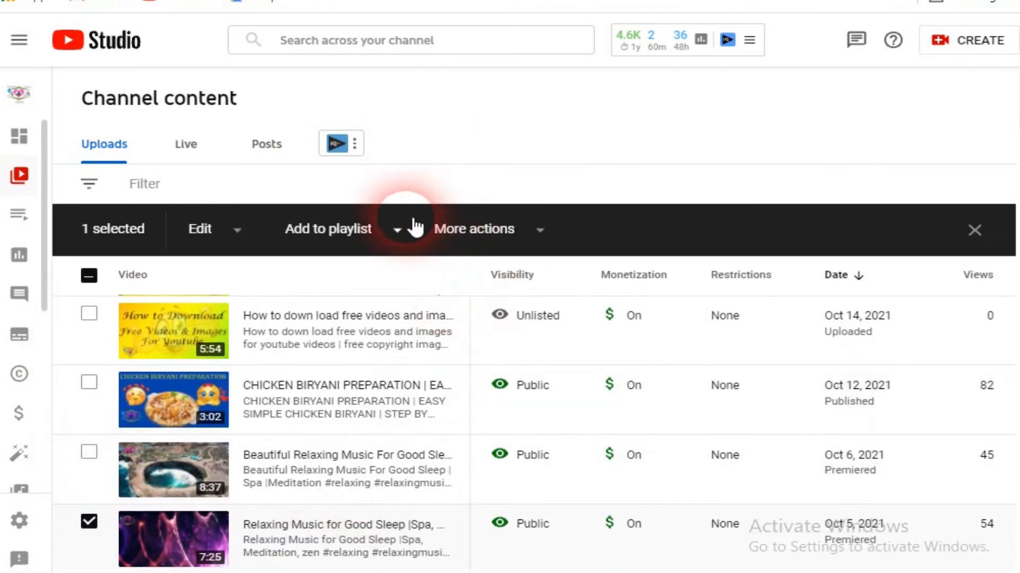
pyautogui.click(404, 234)
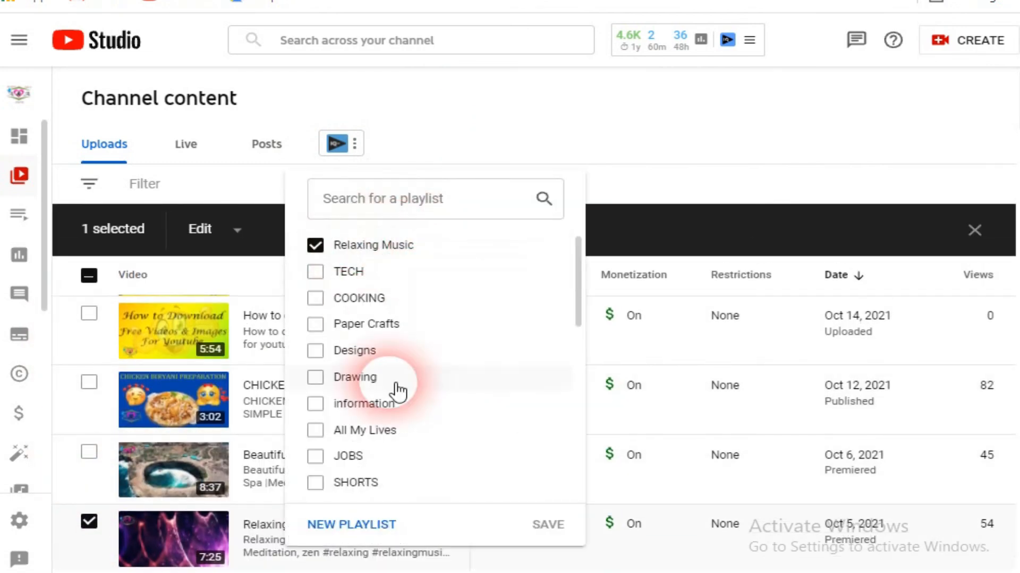
pyautogui.click(555, 109)
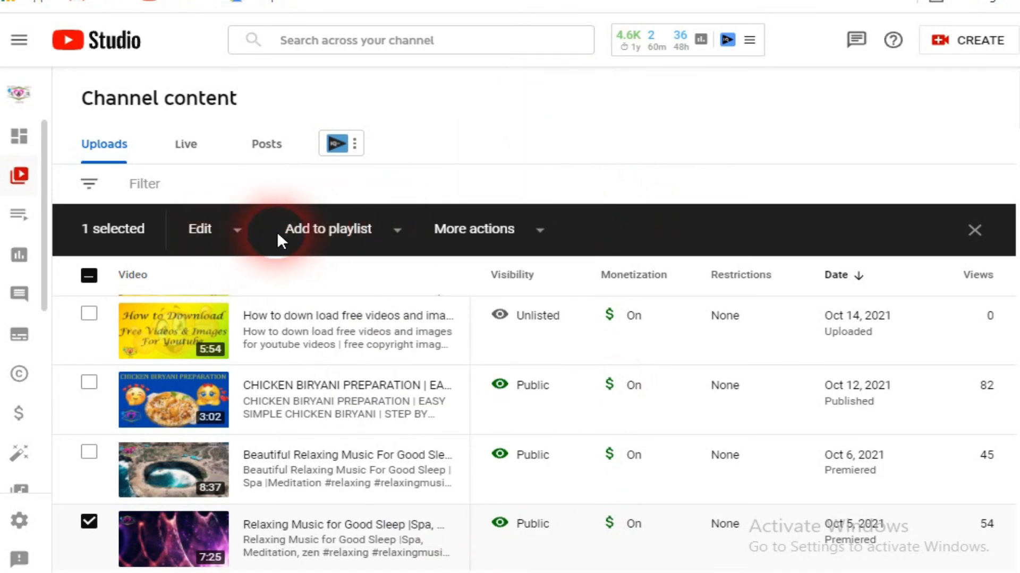
pyautogui.click(241, 233)
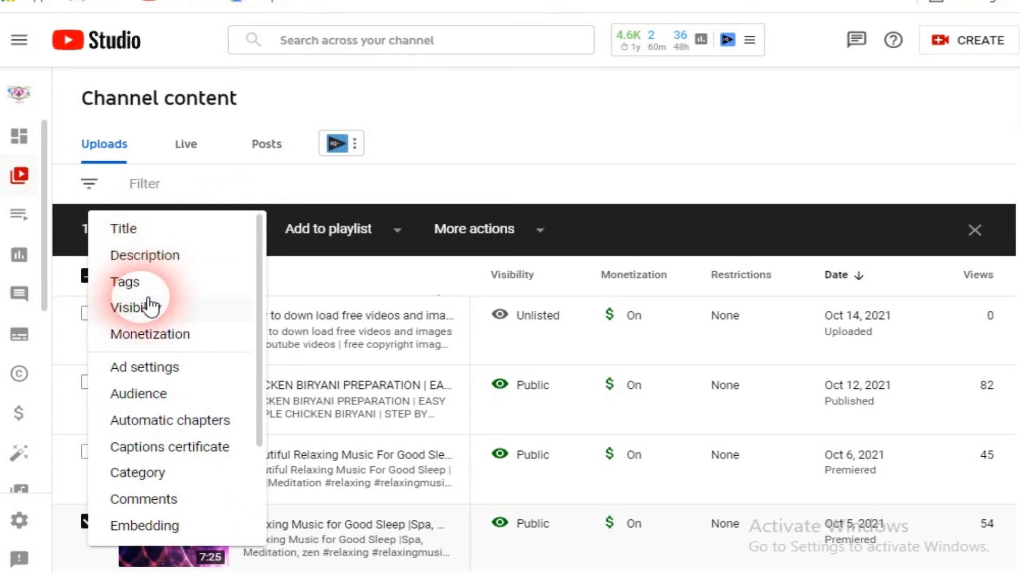
pyautogui.click(375, 159)
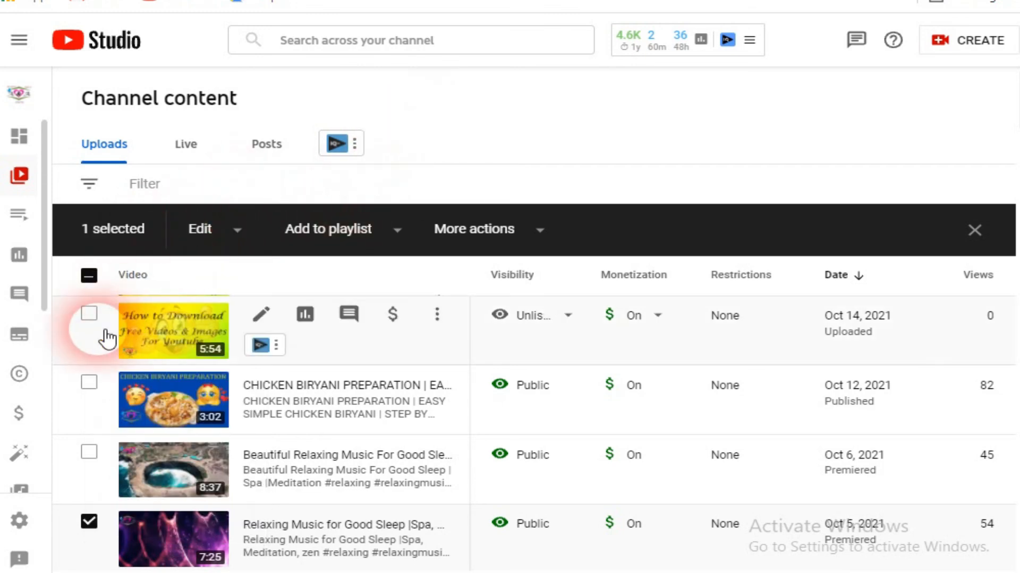
pyautogui.click(89, 522)
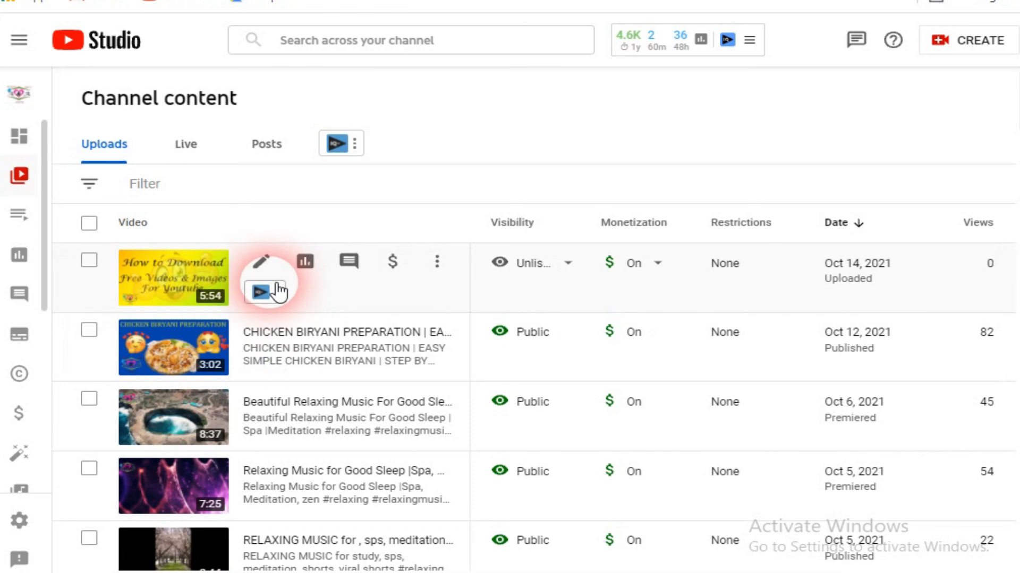
# Step: Open the details of the newly uploaded 5:54 video and review its description, paid promotion, automatic chapters and tags
pyautogui.click(275, 274)
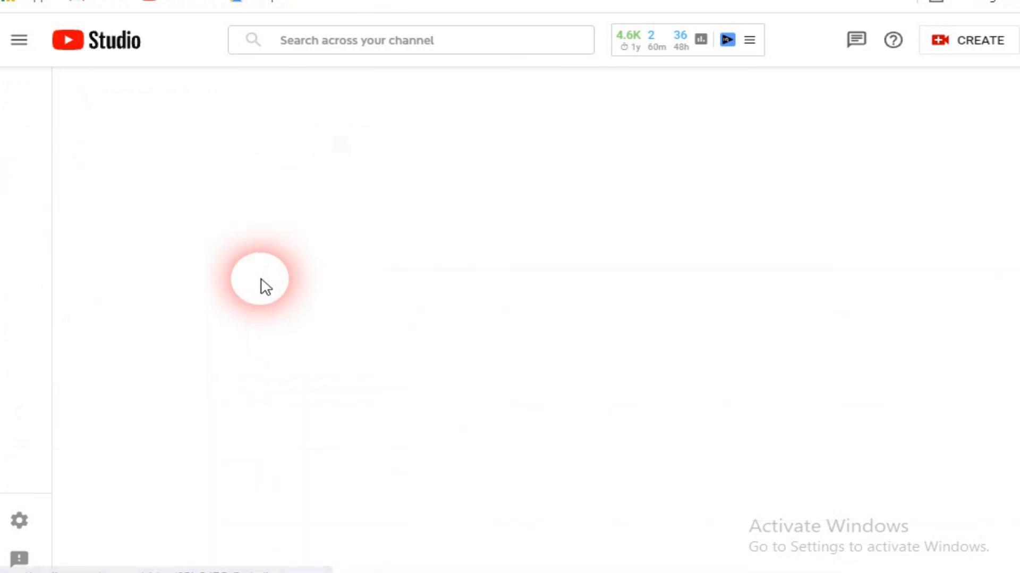
pyautogui.scroll(-1, 317, 389)
pyautogui.scroll(-15, 318, 390)
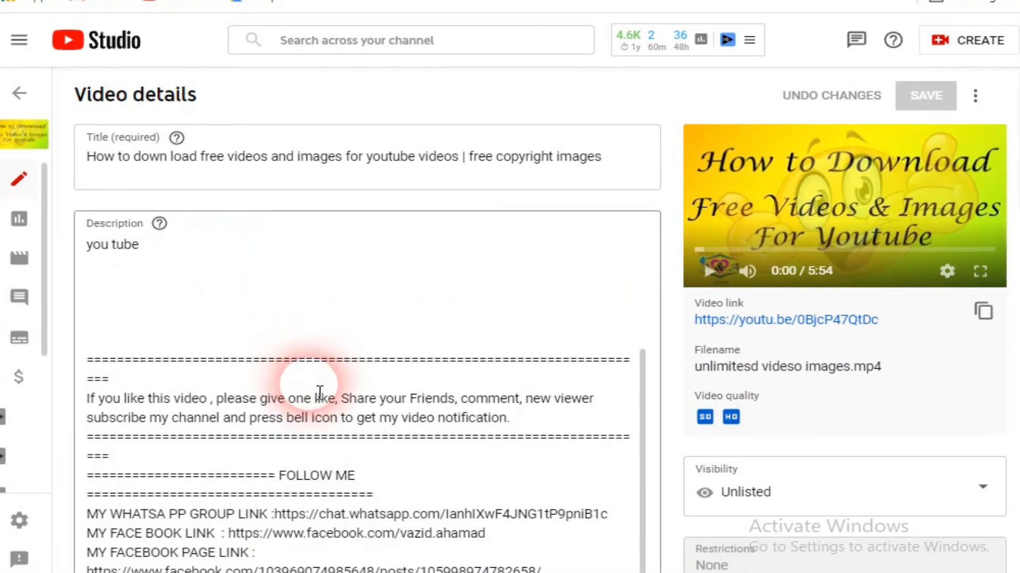
pyautogui.scroll(-20, 471, 452)
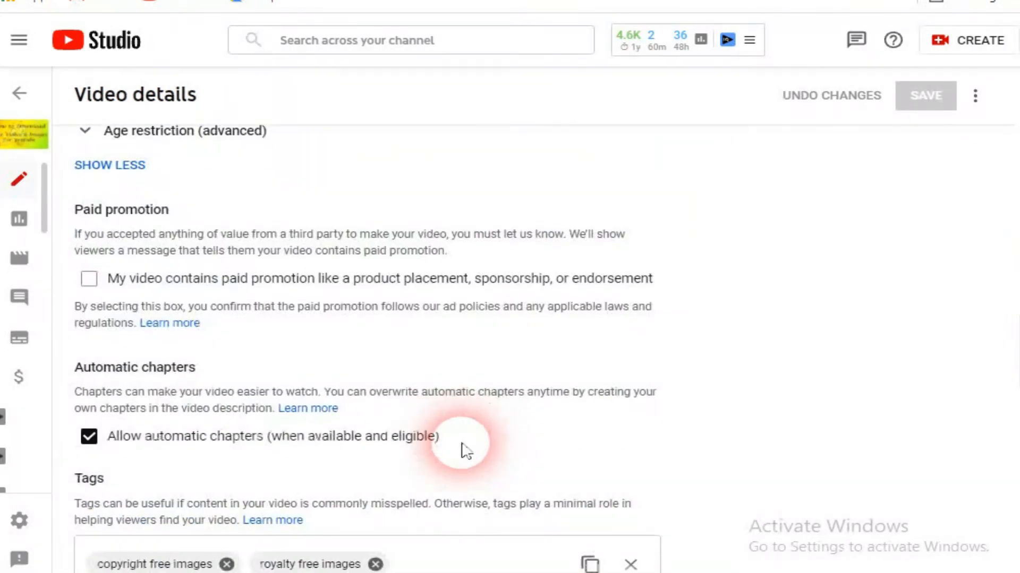
pyautogui.scroll(-5, 467, 452)
pyautogui.scroll(20, 467, 451)
pyautogui.scroll(5, 468, 451)
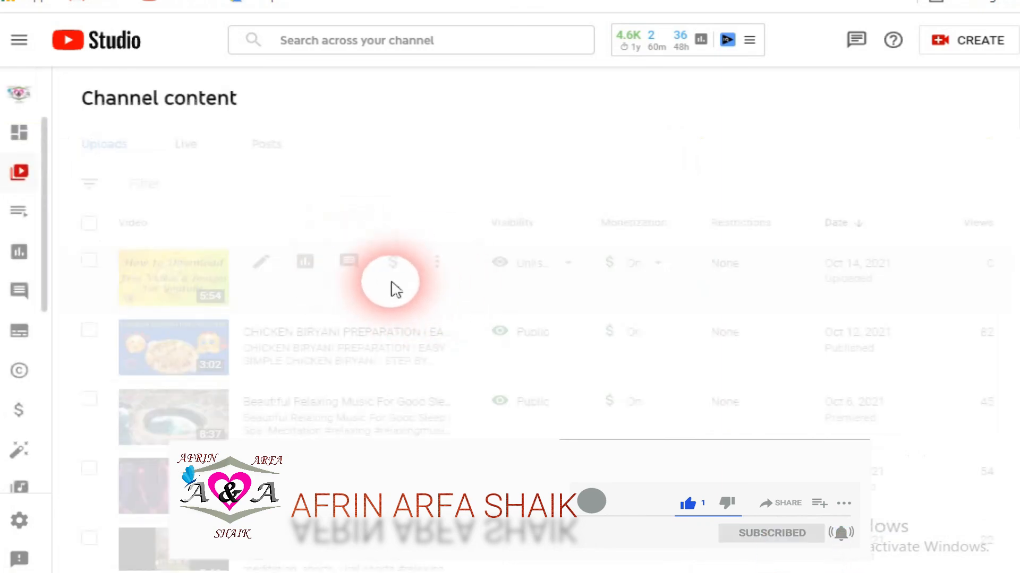
# Step: Select the newly uploaded 5:54 video in the content list, check its playlist assignments, and close the playlist chooser
pyautogui.click(89, 261)
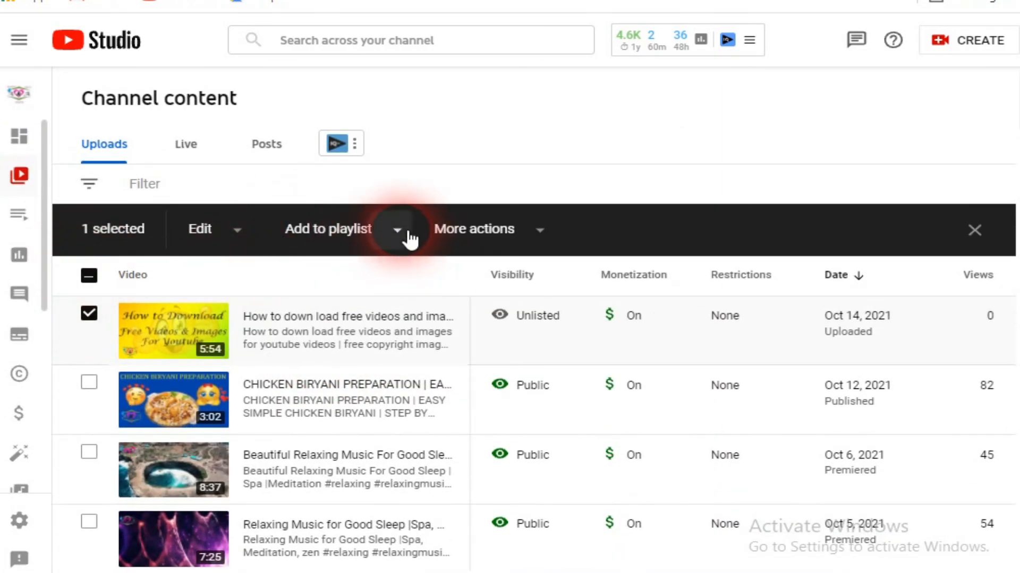
pyautogui.click(409, 239)
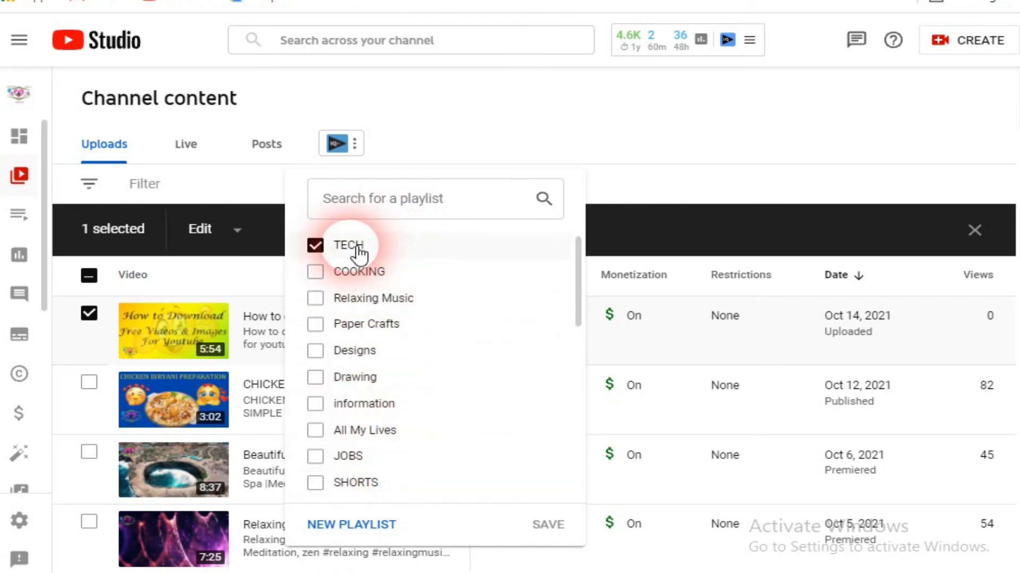
pyautogui.click(627, 123)
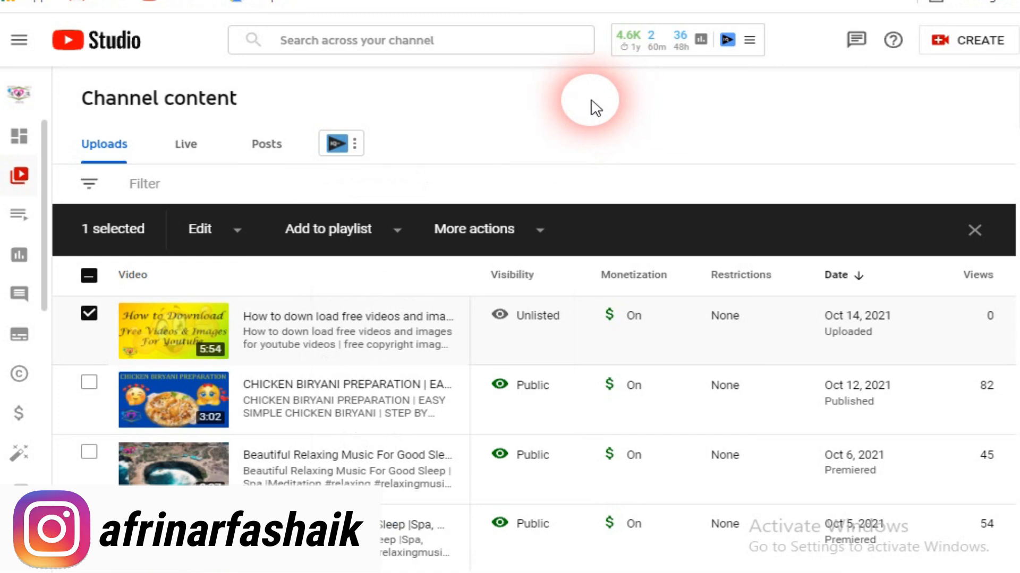